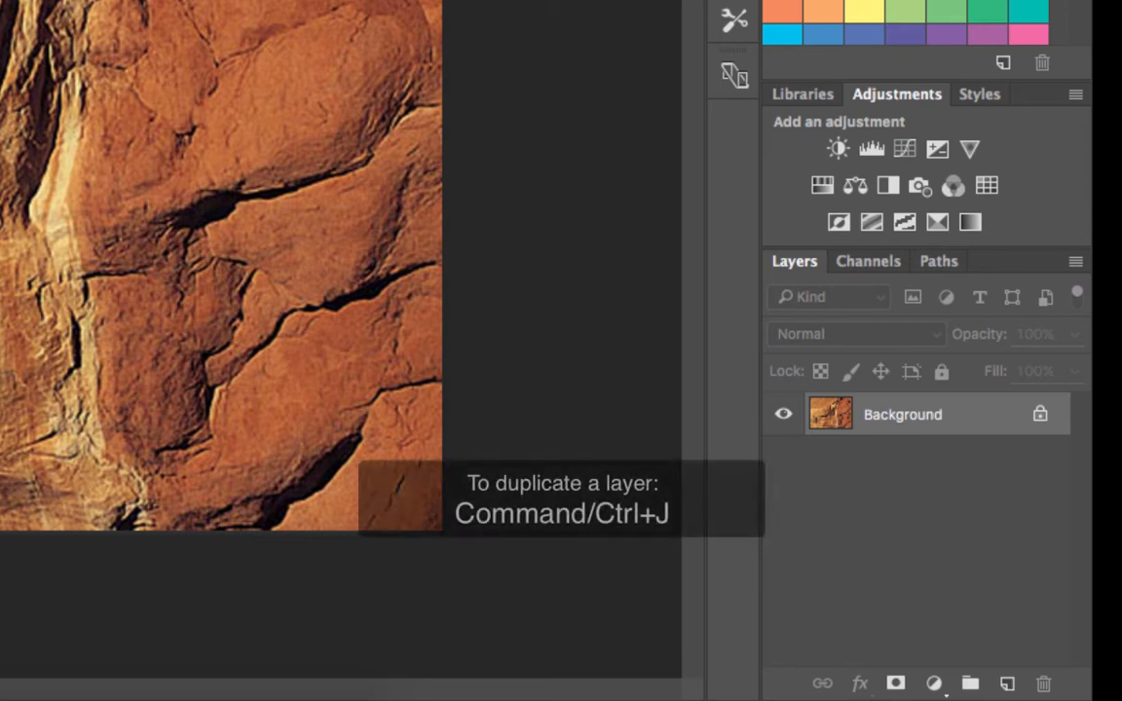
Duplicate the Background layer and rename the copy Rock
key(ctrl+j)
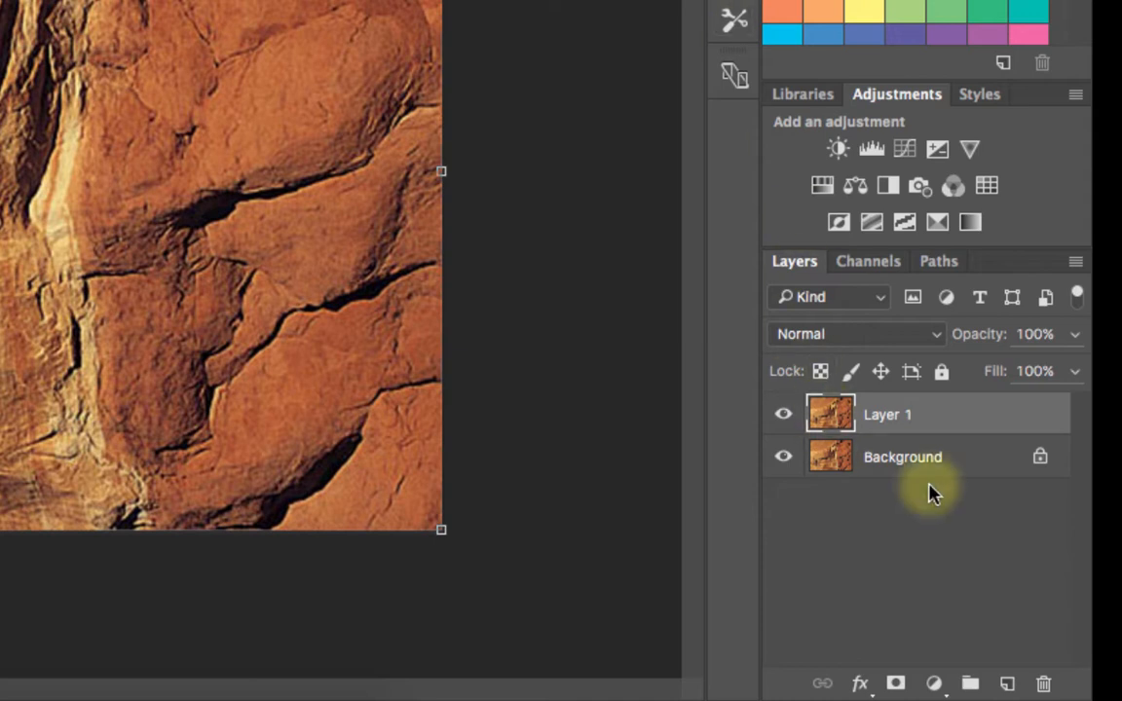
double_click(901, 416)
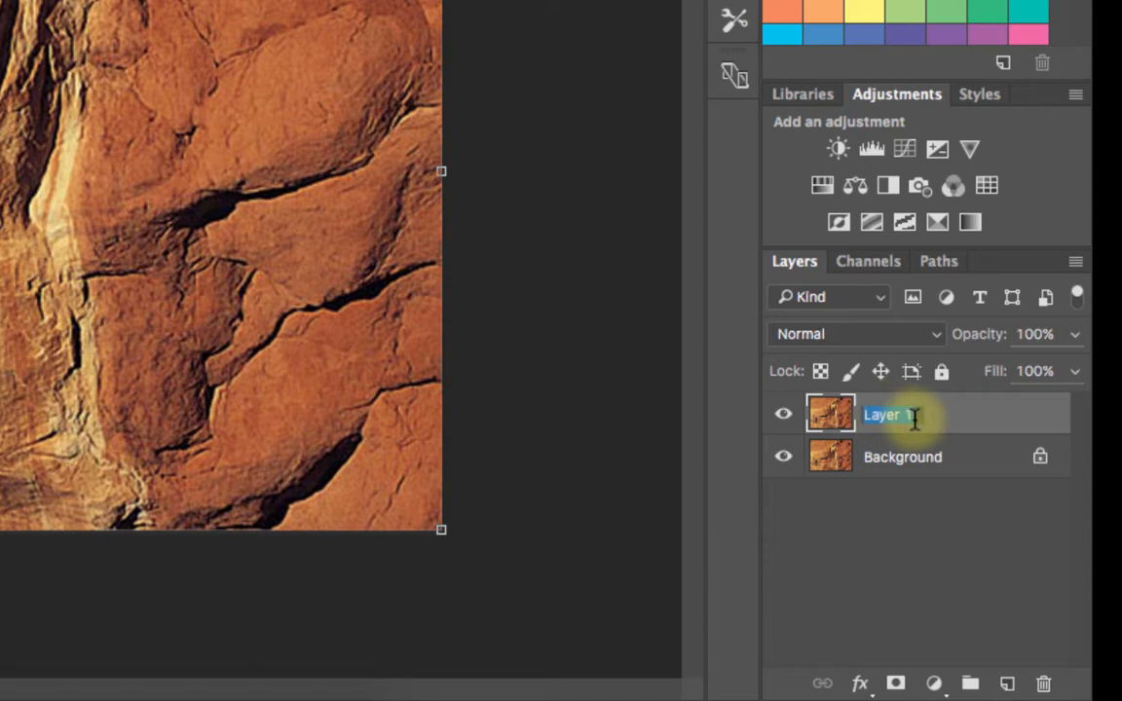
text(Rock)
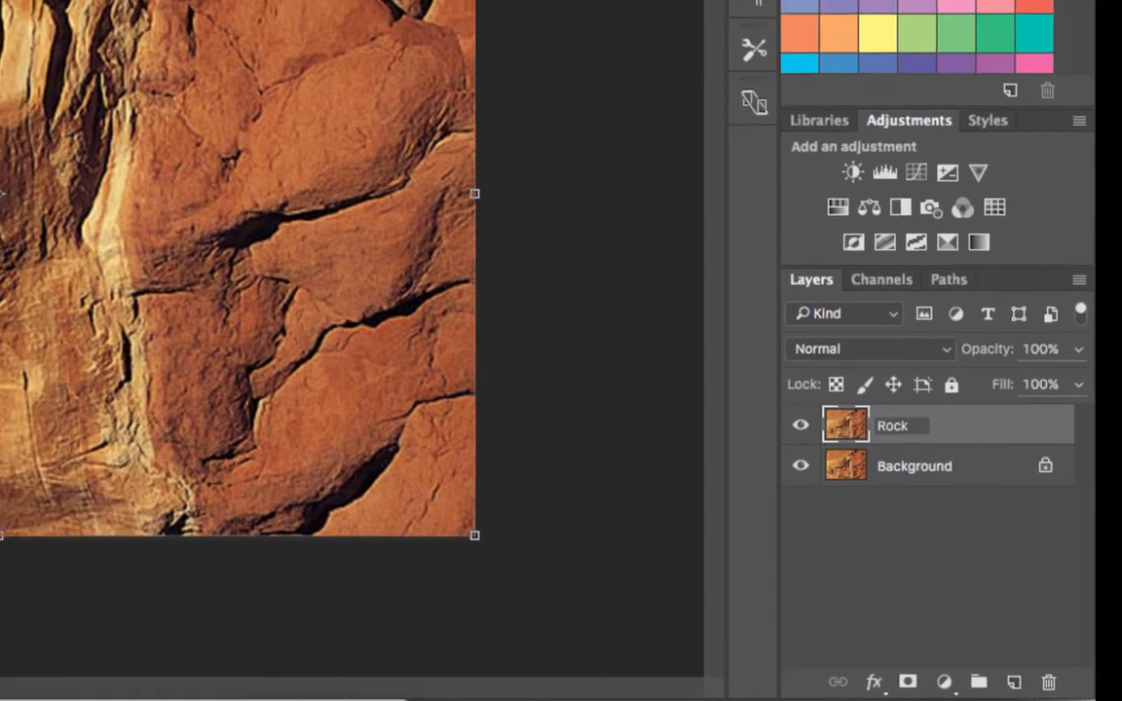
click(665, 263)
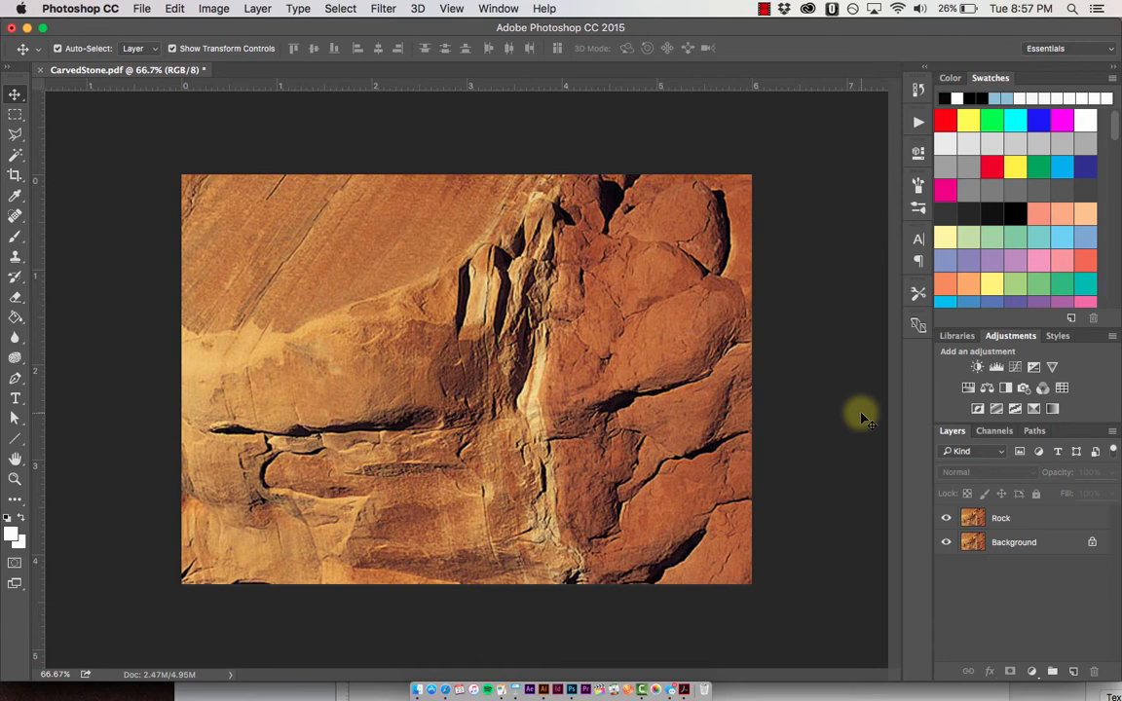
Add a text layer over the rock photo reading STONE on the first line and COLD on the second
click(15, 399)
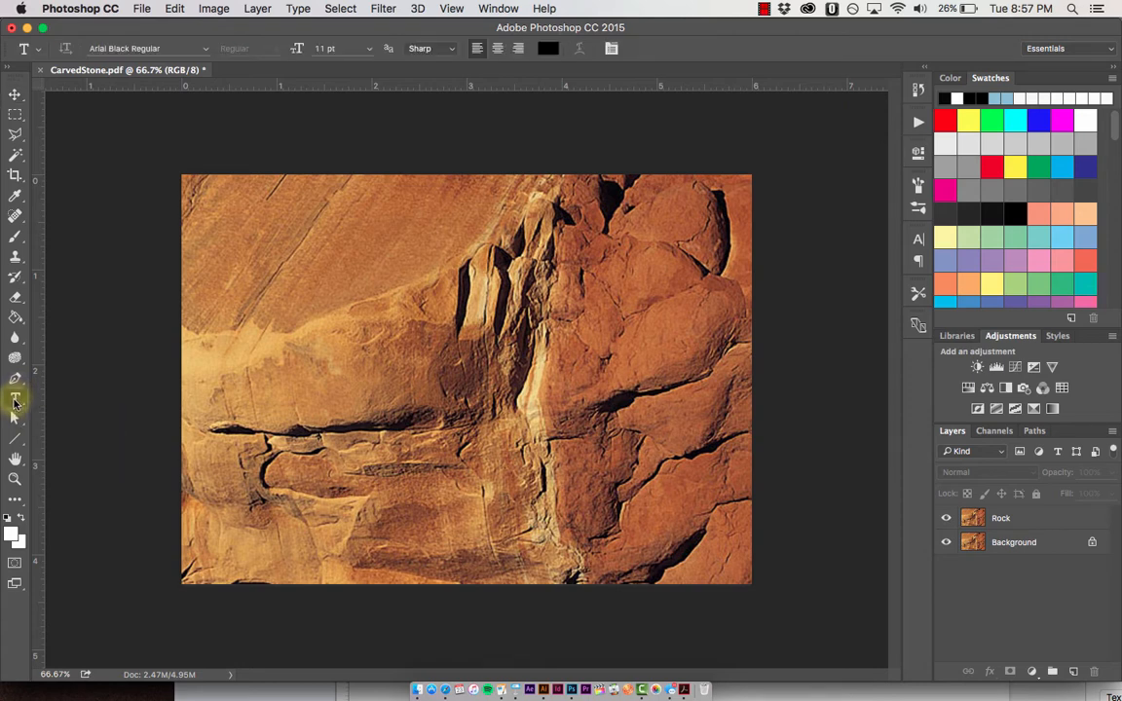
click(354, 286)
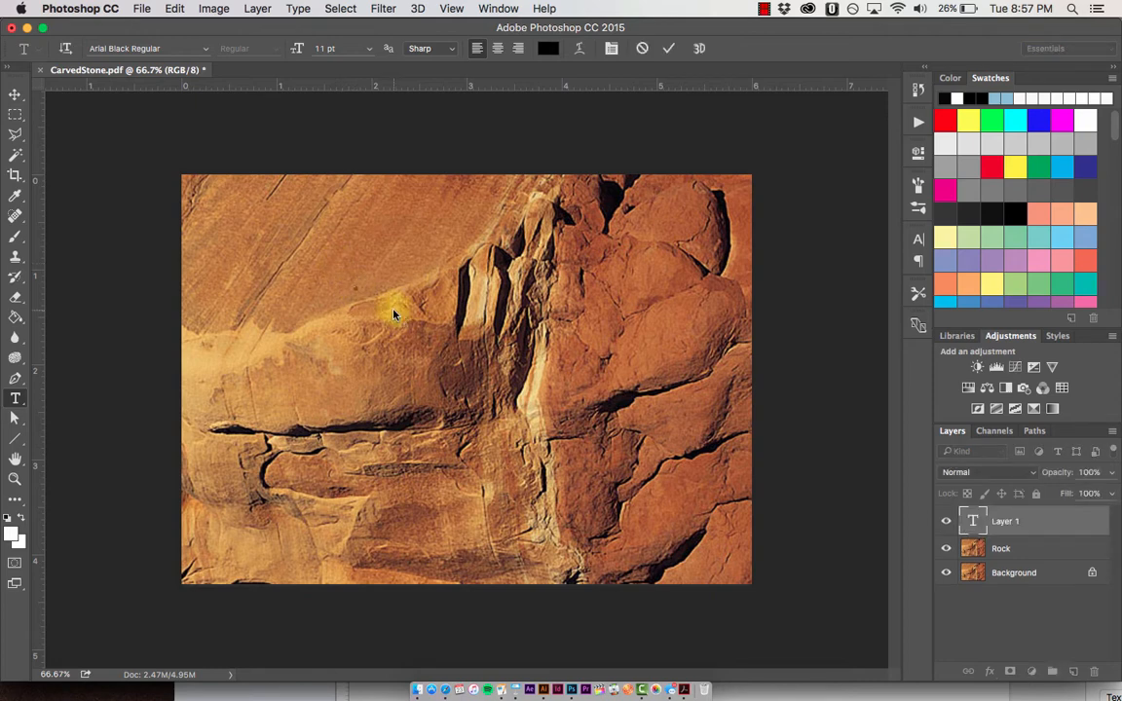
text(STONE)
key(Return)
text(COLD)
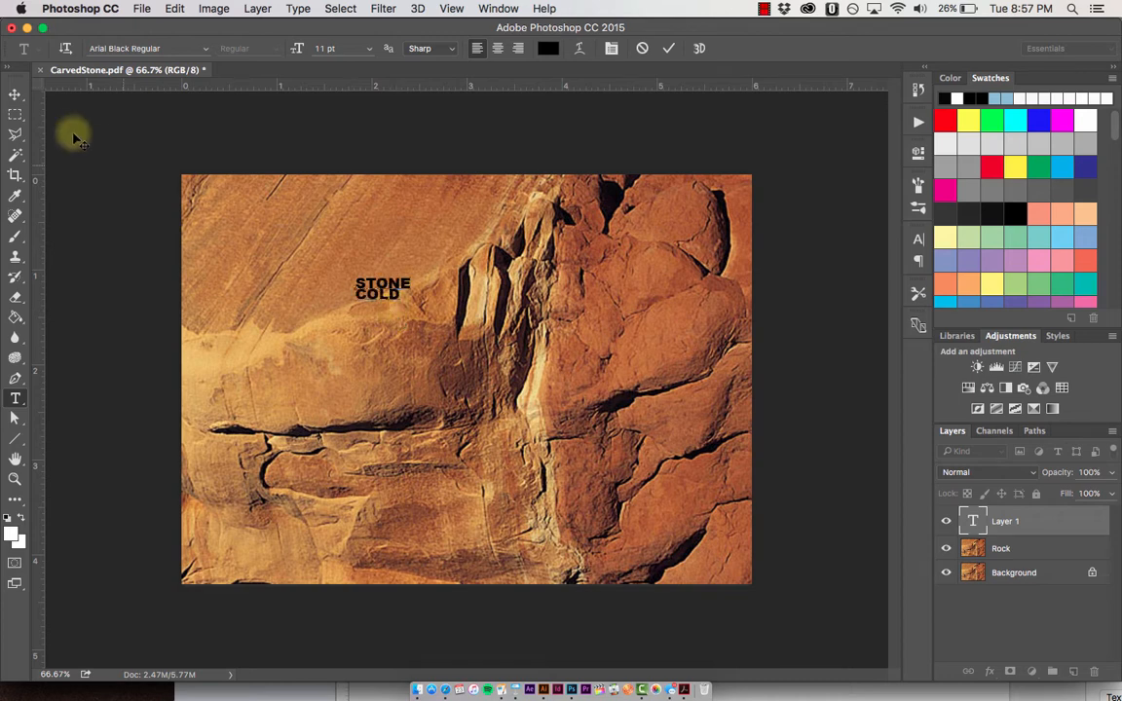
click(20, 95)
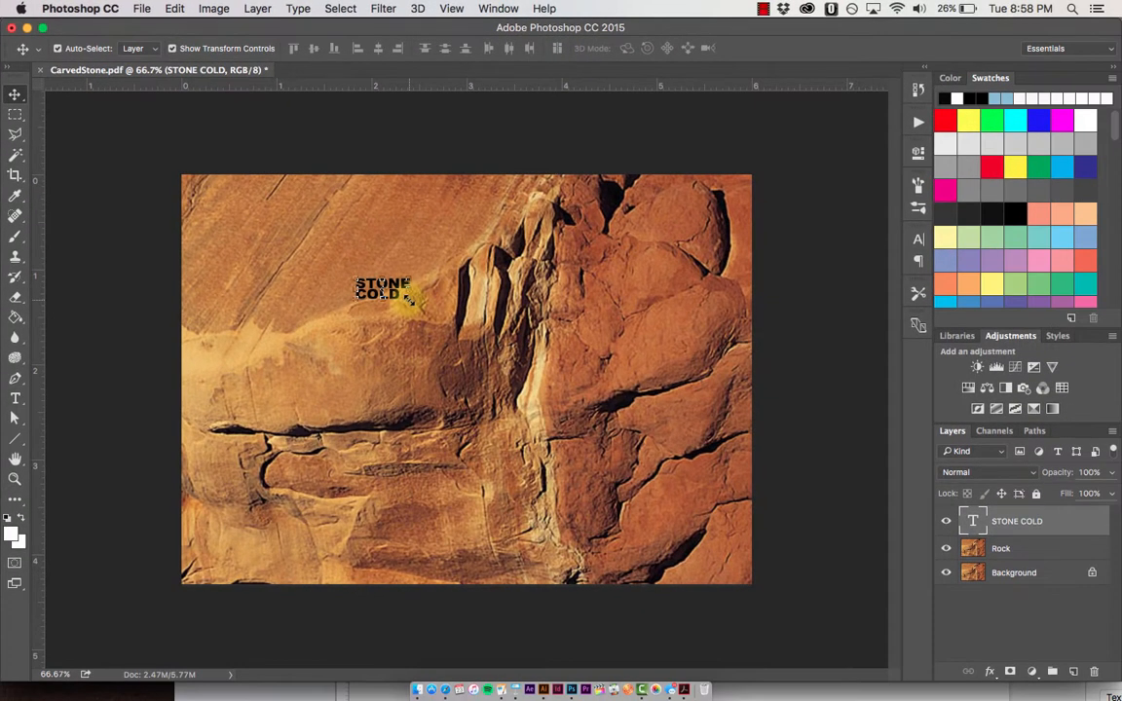
Enlarge the STONE COLD text until it nearly spans the canvas width, and center-align its two lines
drag(407, 300, 842, 646)
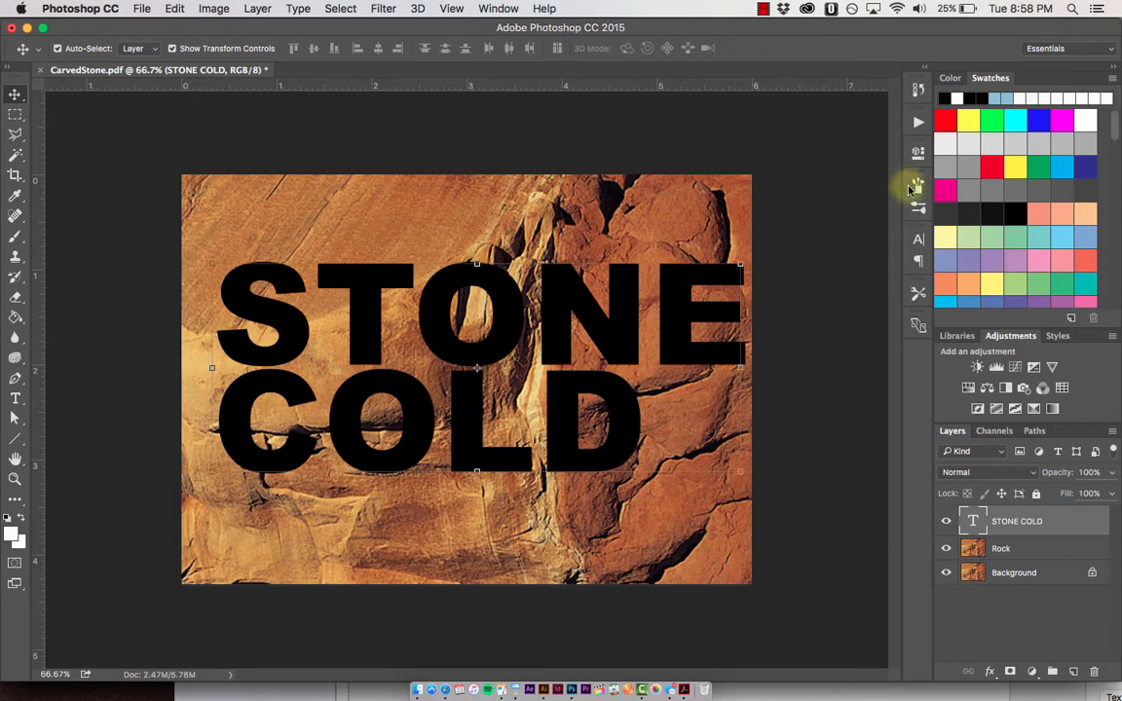
click(919, 263)
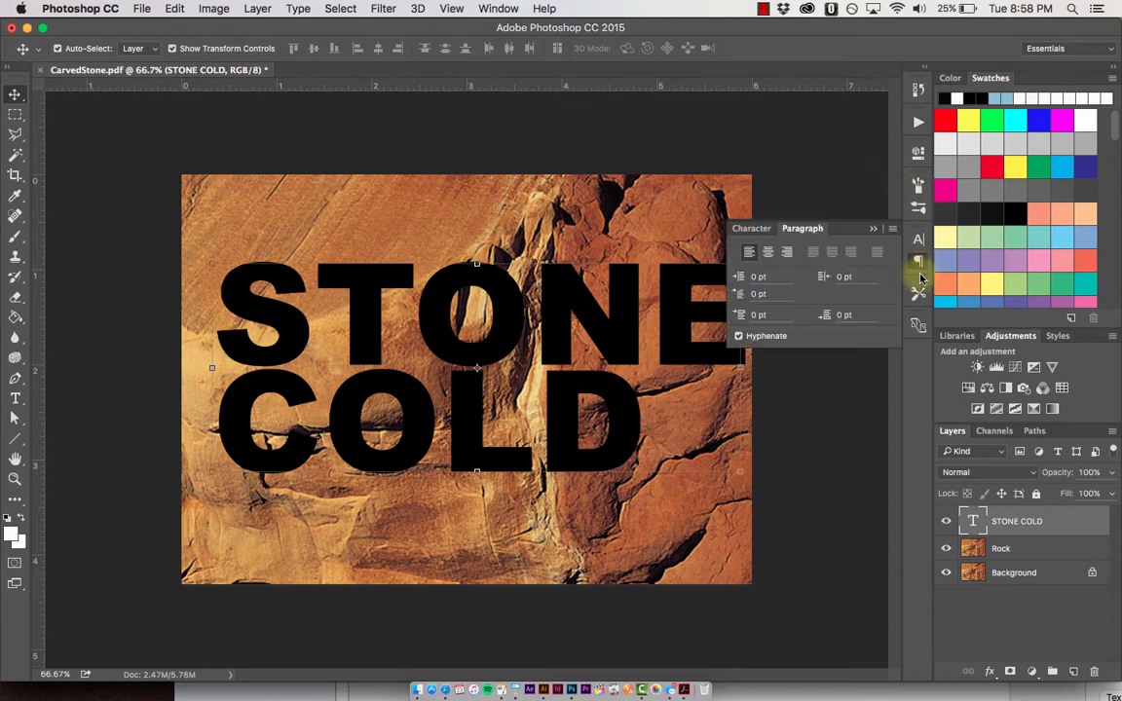
click(769, 252)
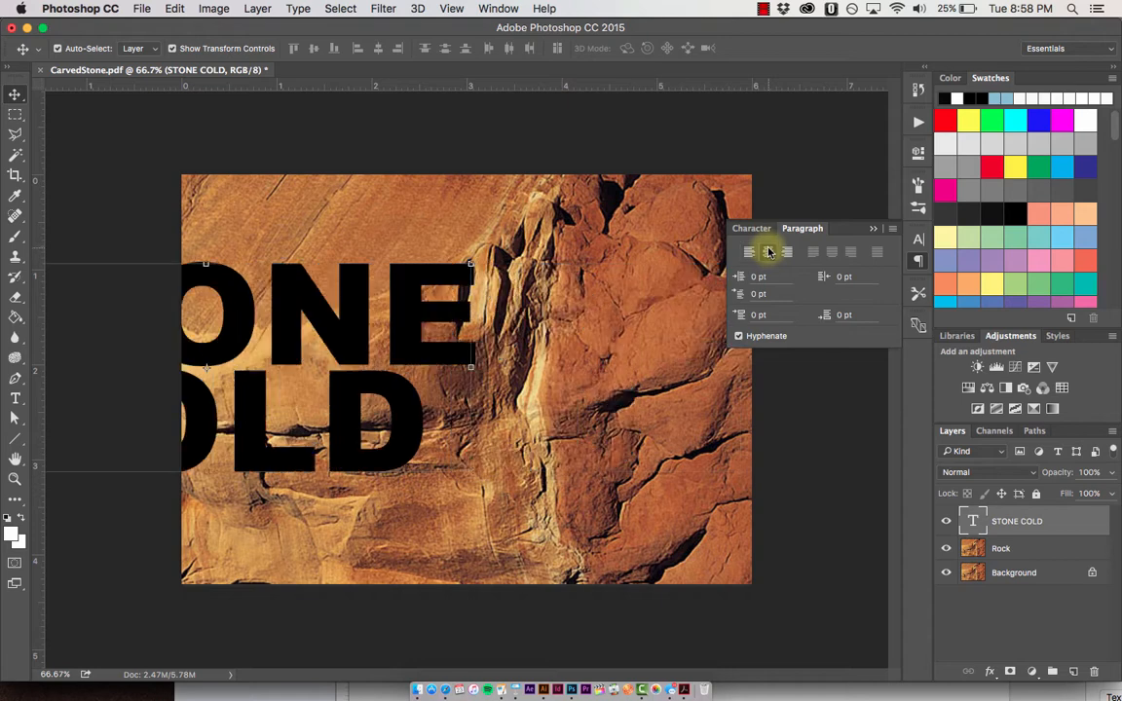
click(873, 228)
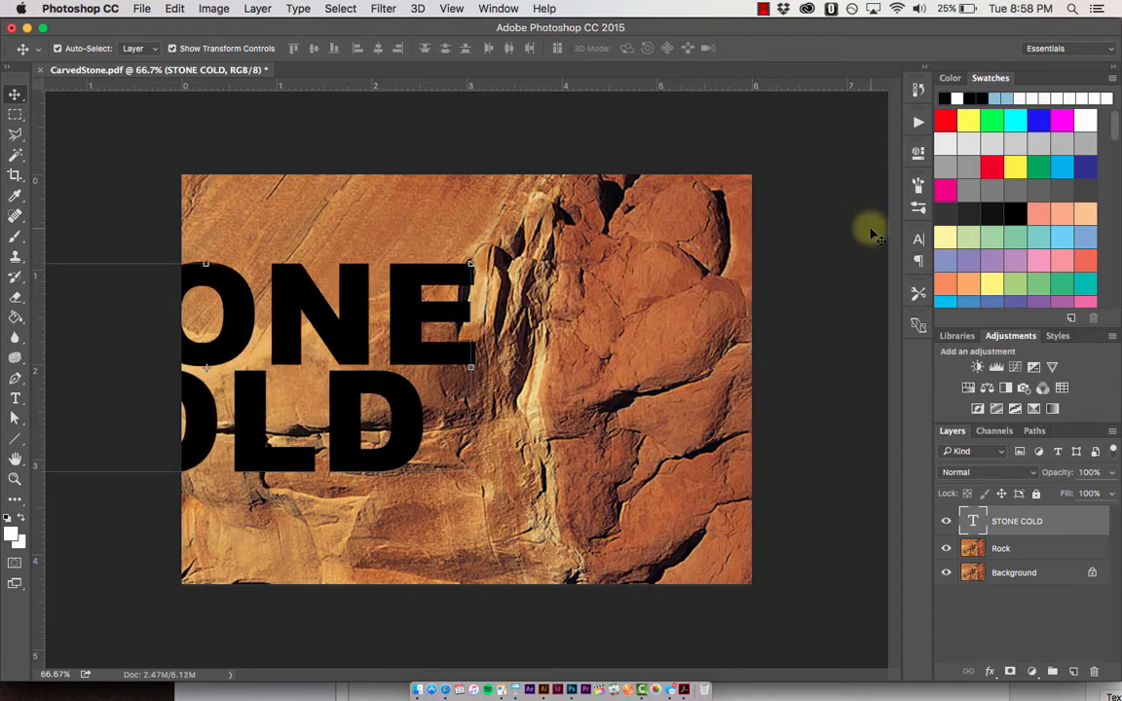
Move the STONE COLD text to the middle of the canvas, aligned with the vertical and horizontal center guides
drag(286, 325, 539, 334)
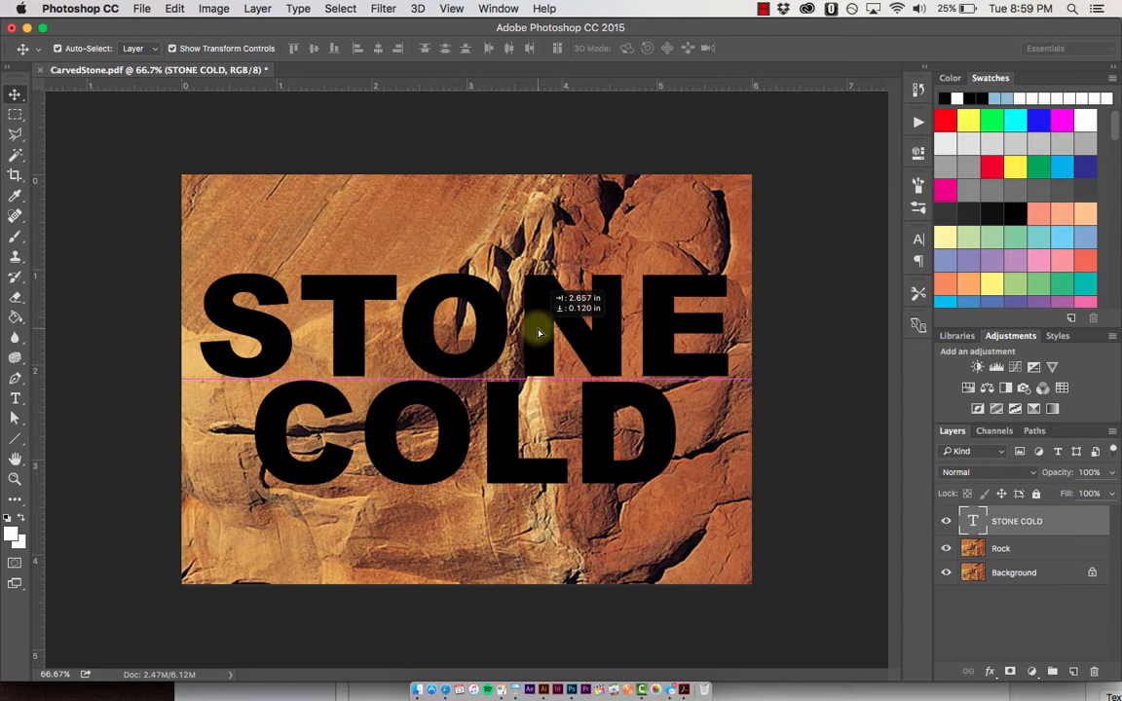
drag(538, 333, 538, 333)
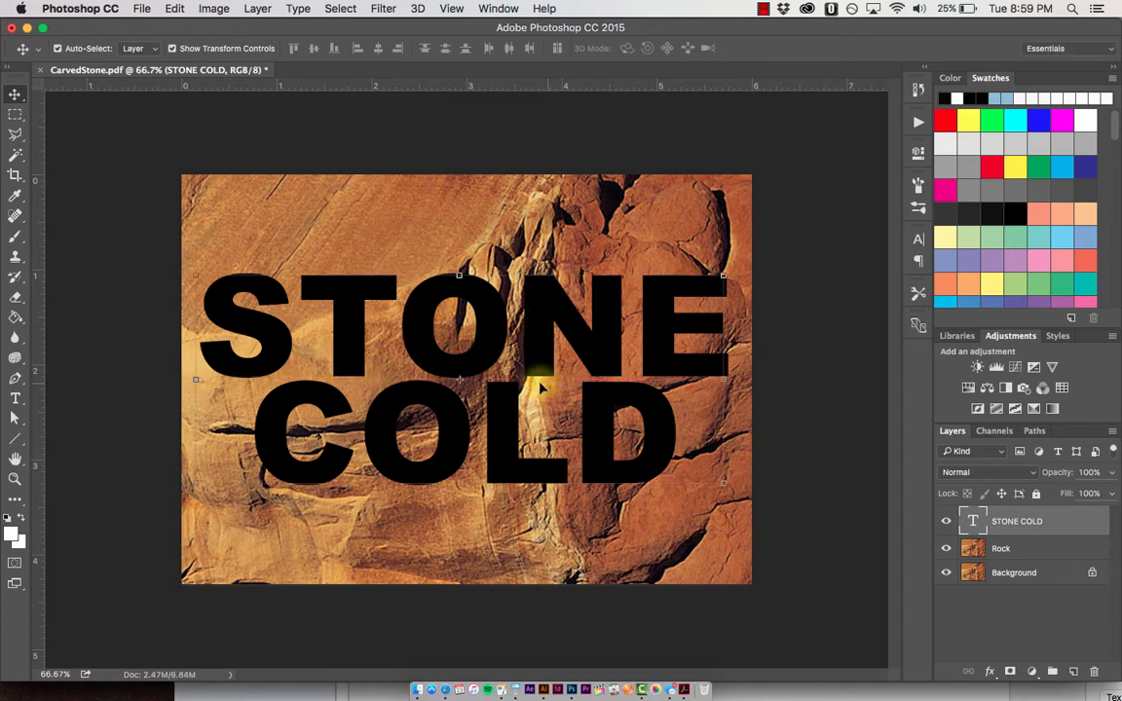
mouse_move(537, 335)
mouse_down()
mouse_move(519, 338)
mouse_move(545, 339)
mouse_up()
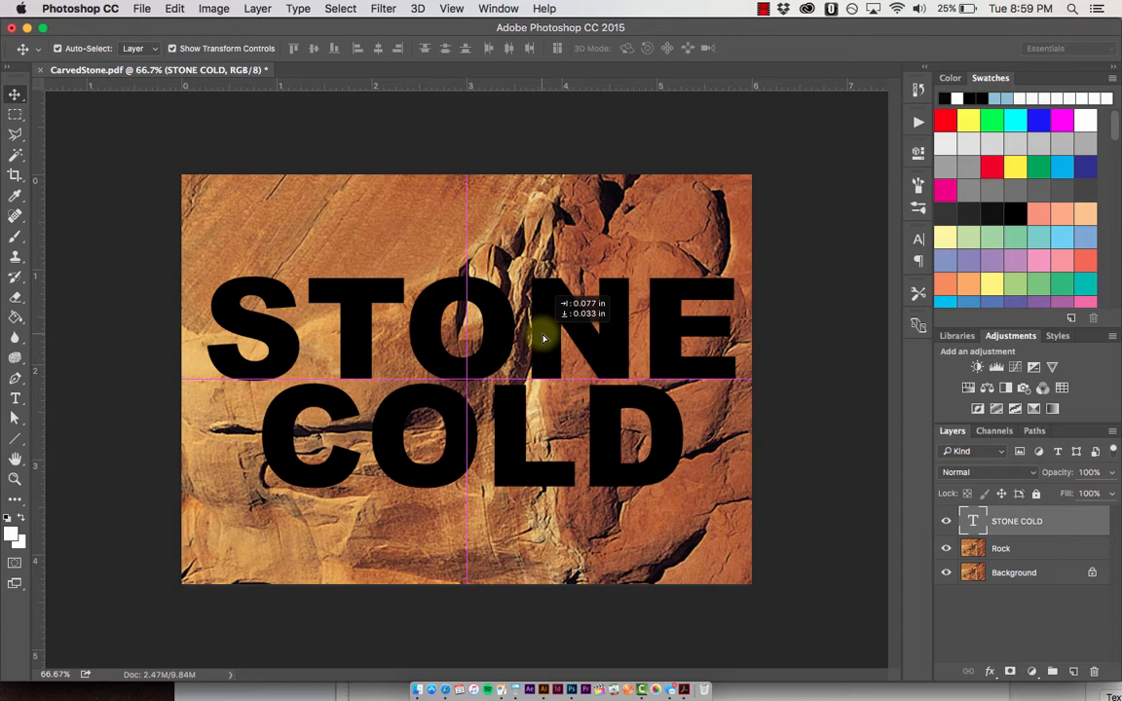
drag(543, 338, 544, 338)
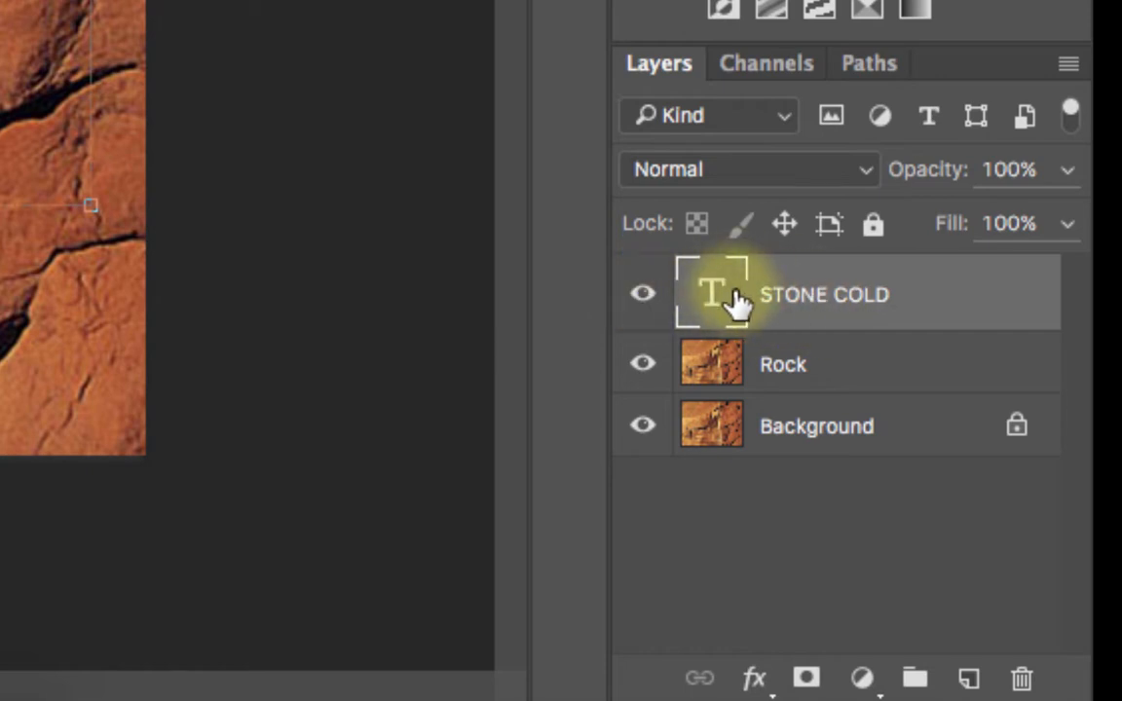
Hide the STONE COLD text layer and delete everything outside its letter outlines from the Rock layer, leaving nothing selected
click(642, 296)
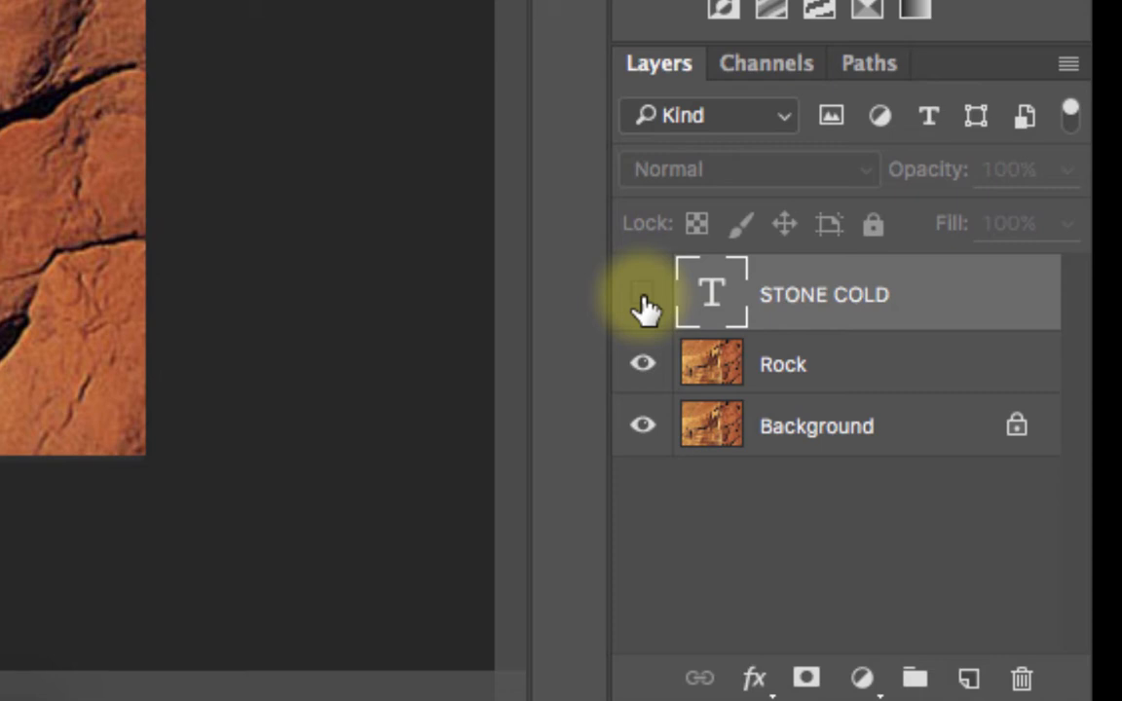
click(800, 373)
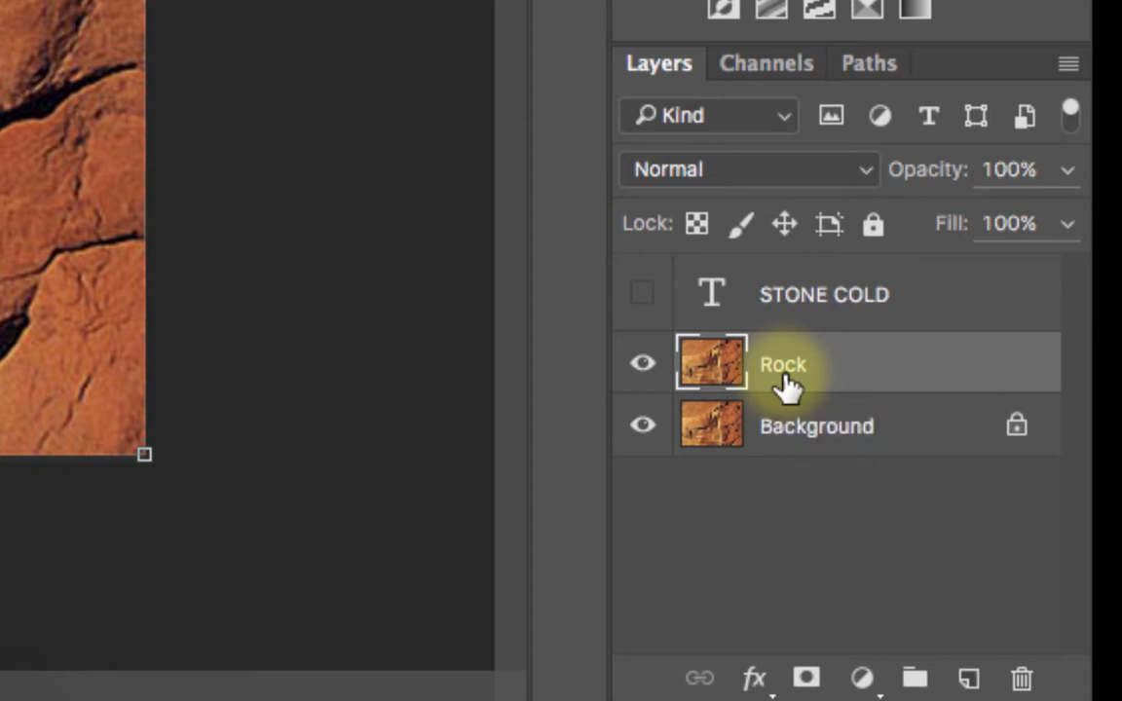
ctrl+click(711, 297)
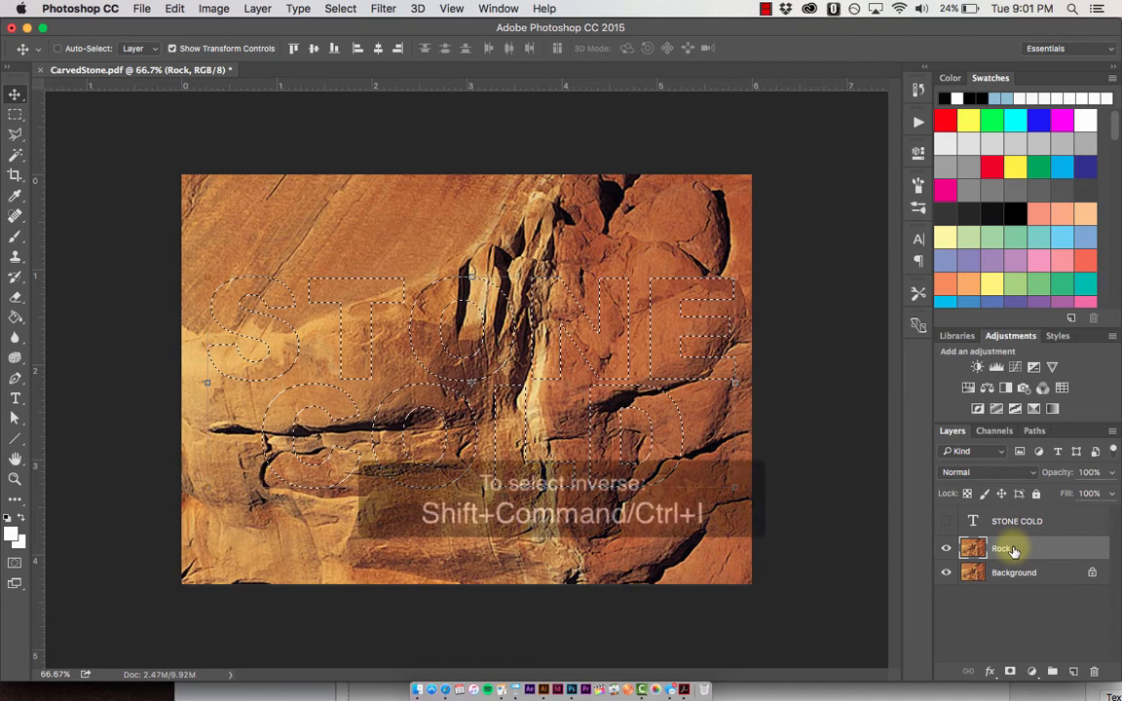
key(shift+super+i)
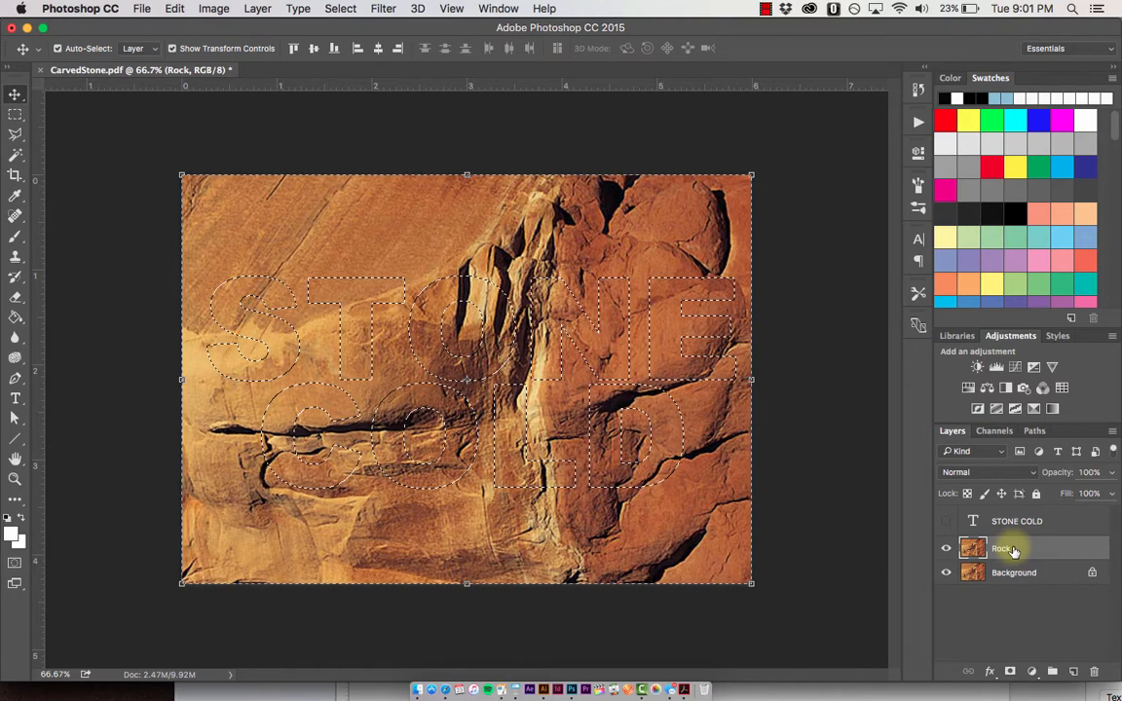
key(Delete)
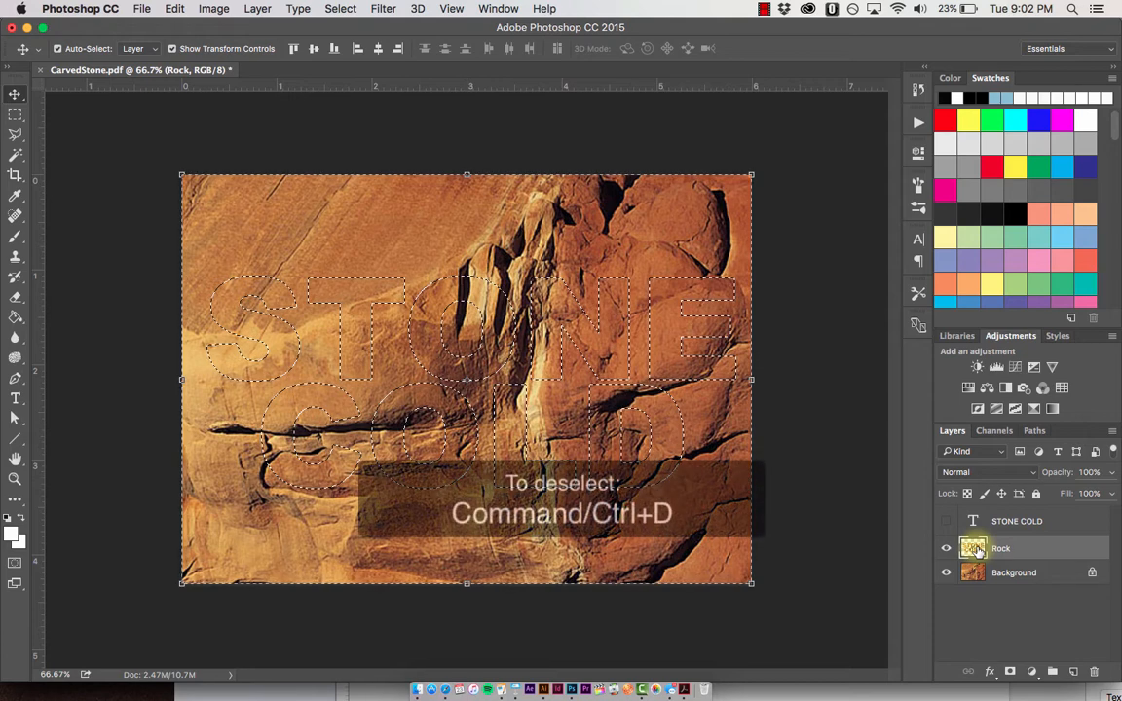
key(super+d)
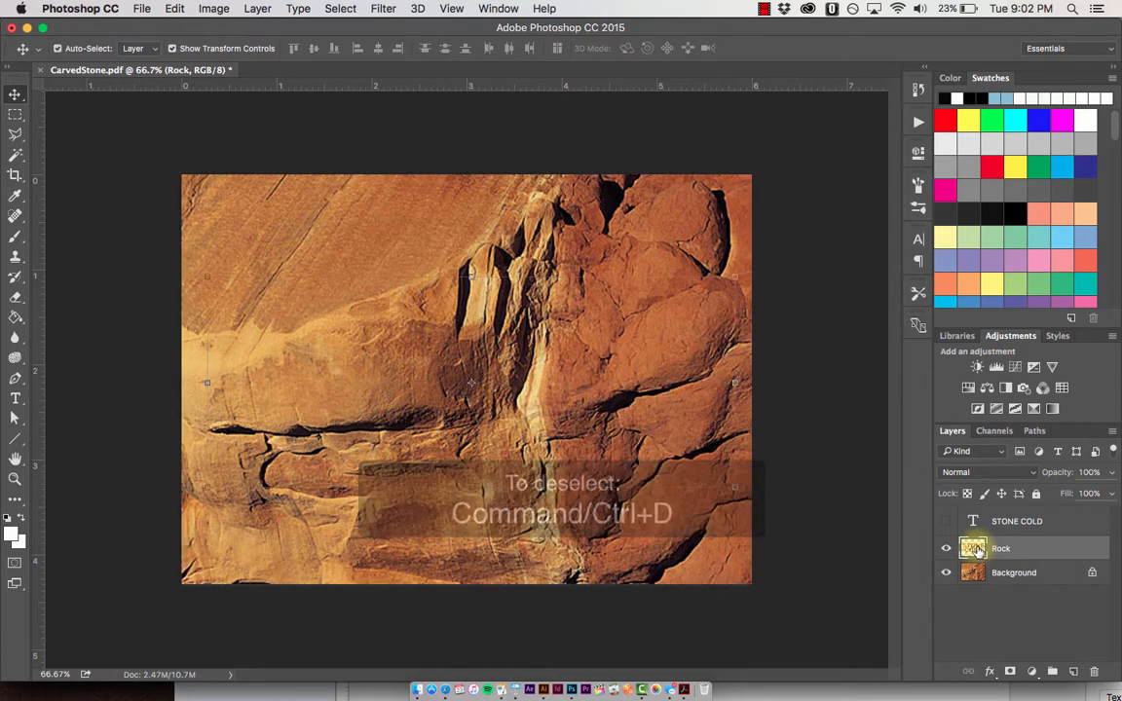
click(945, 574)
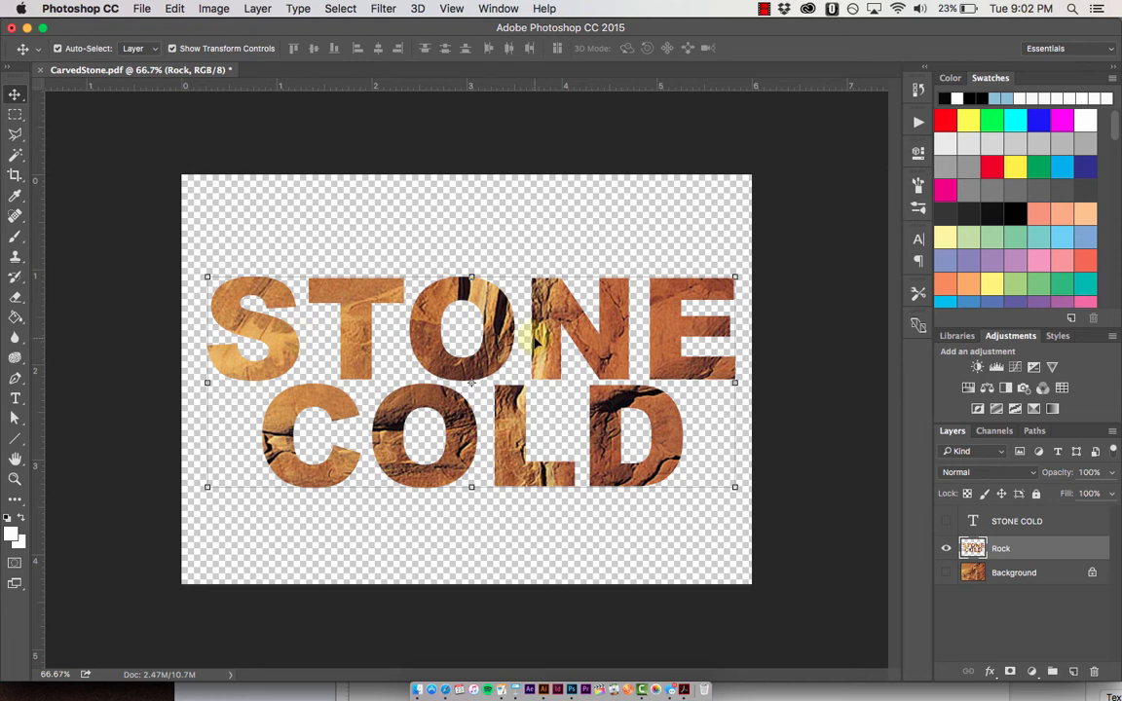
click(950, 573)
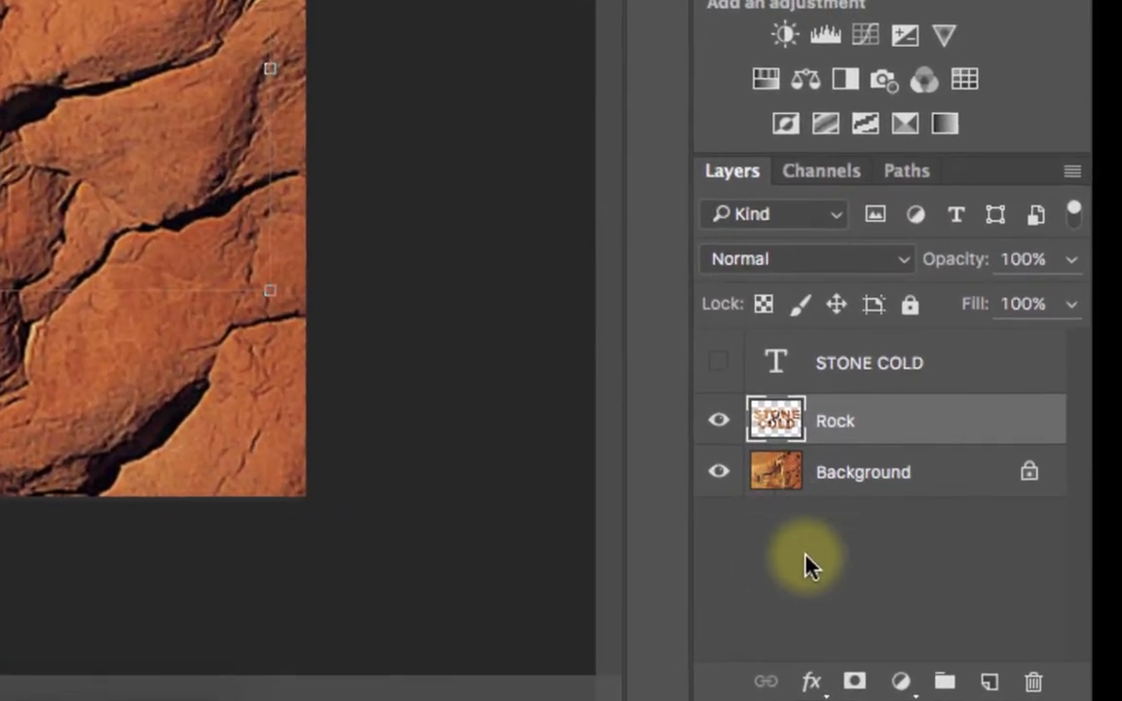
Add an Inner Shadow to the Rock layer with 100% opacity, 90° angle without global light, 10 px distance and 8 px size
click(812, 684)
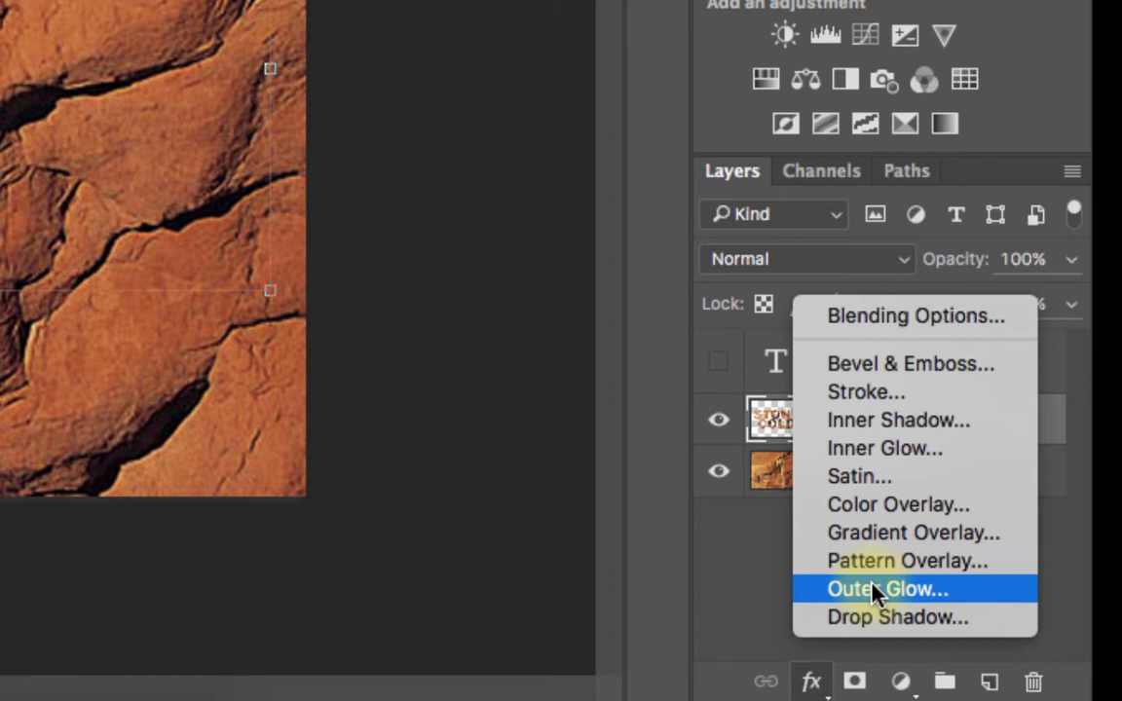
click(872, 421)
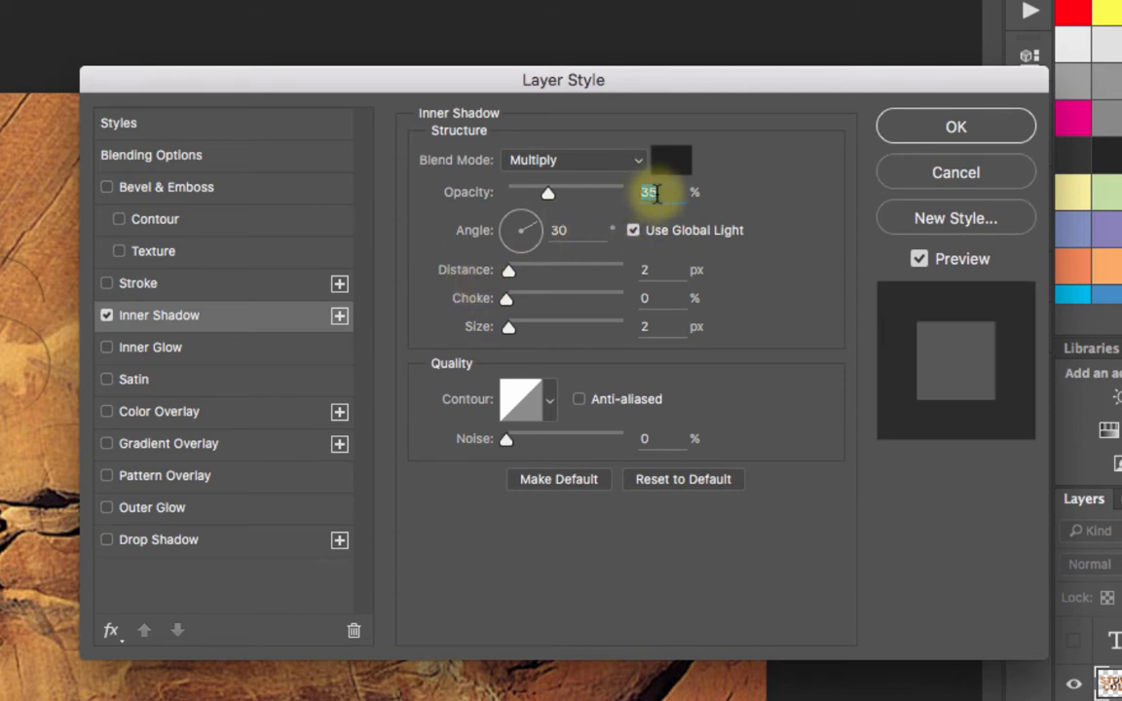
text(143)
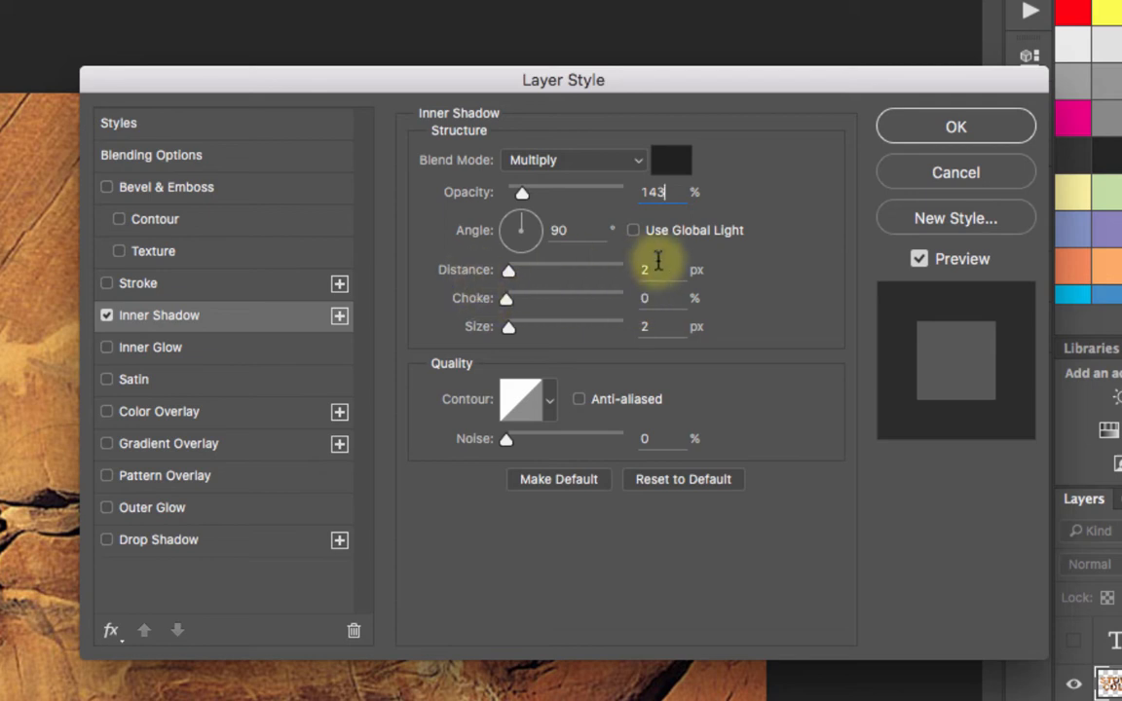
click(650, 271)
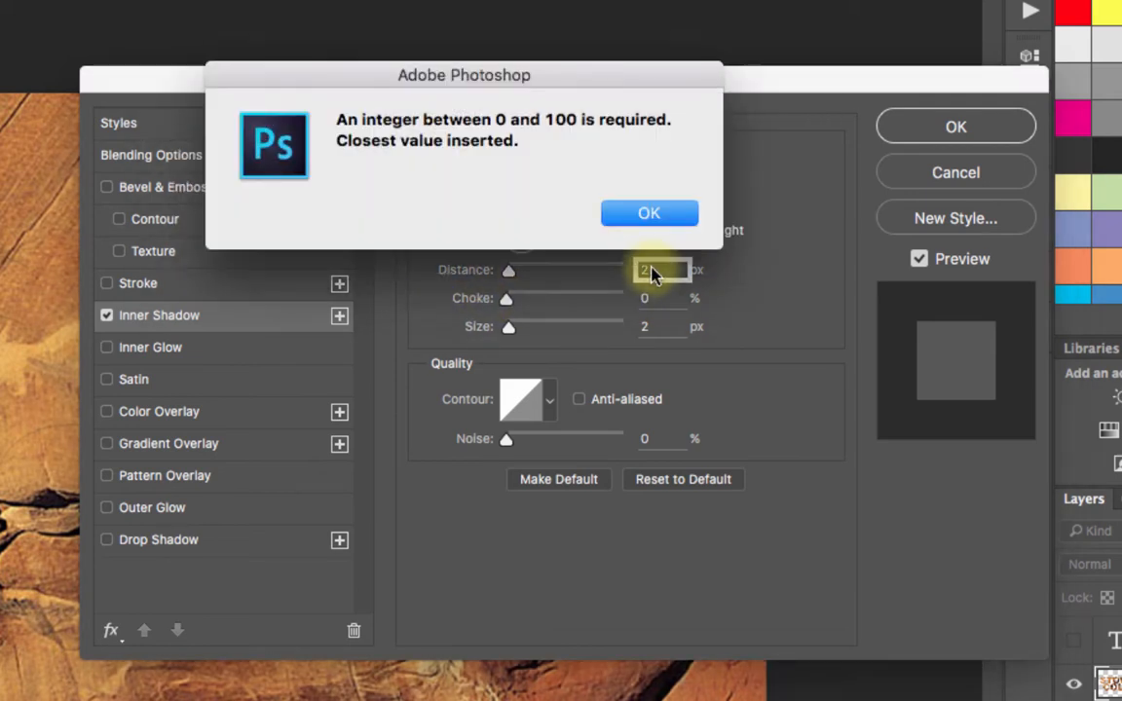
key(Return)
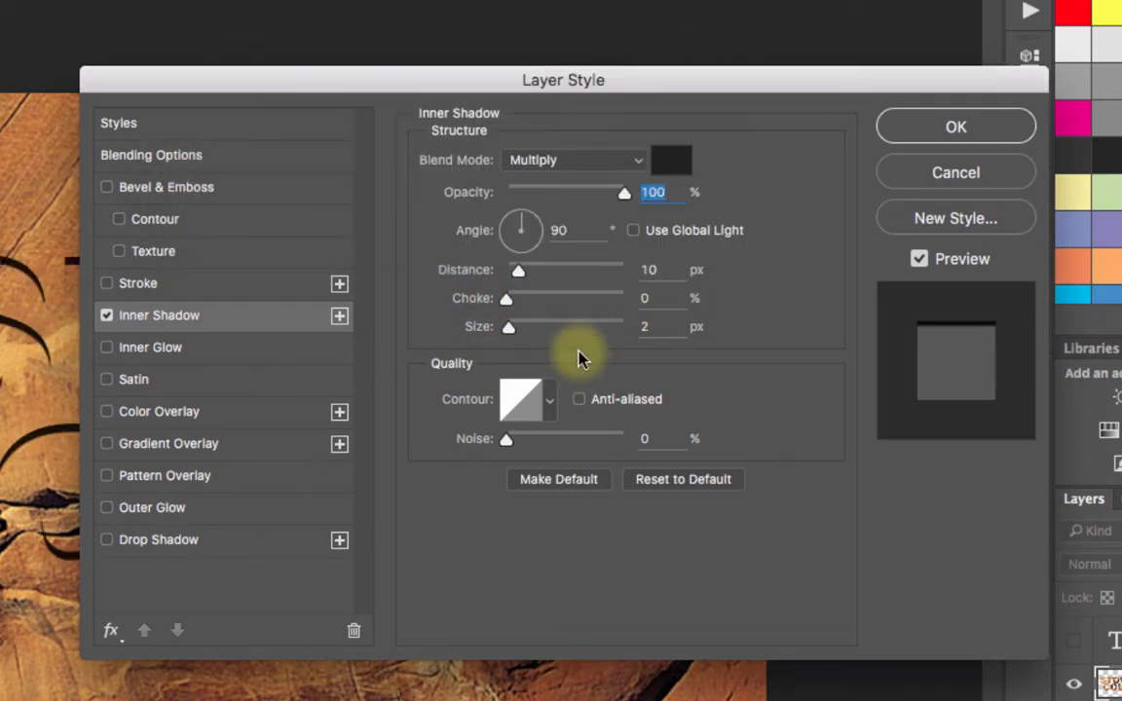
click(645, 327)
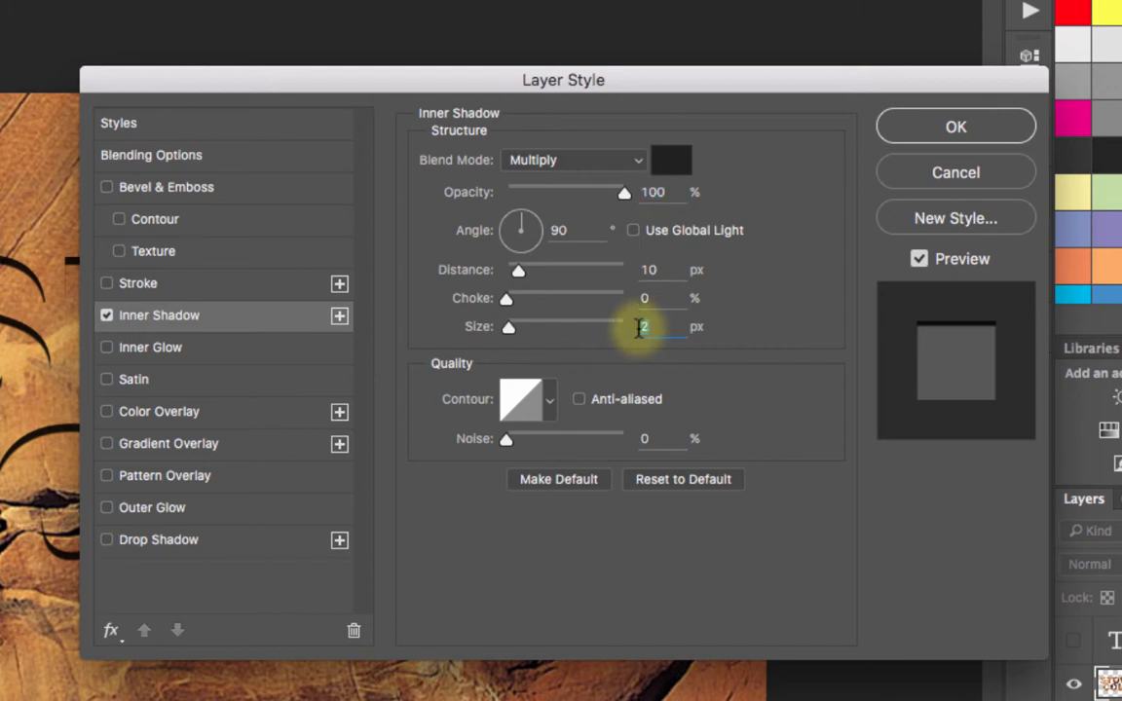
text(8)
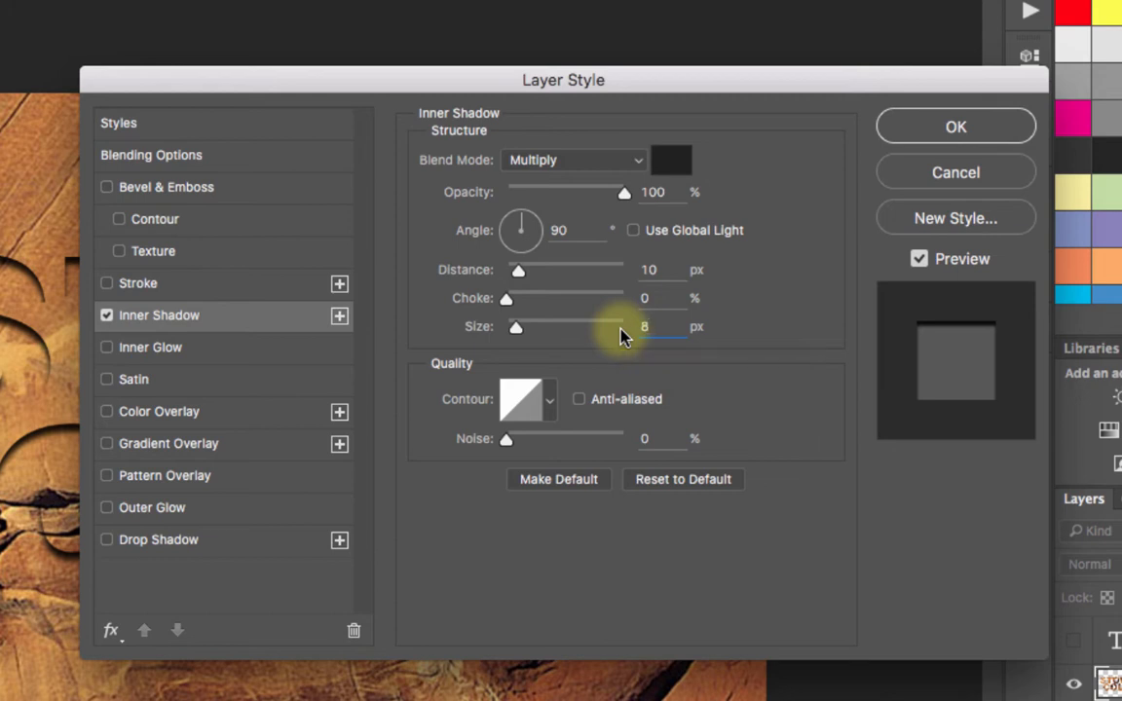
Add Bevel & Emboss to the Rock layer with Emboss style, Chisel Hard technique, 600% depth and 2 px size
click(106, 186)
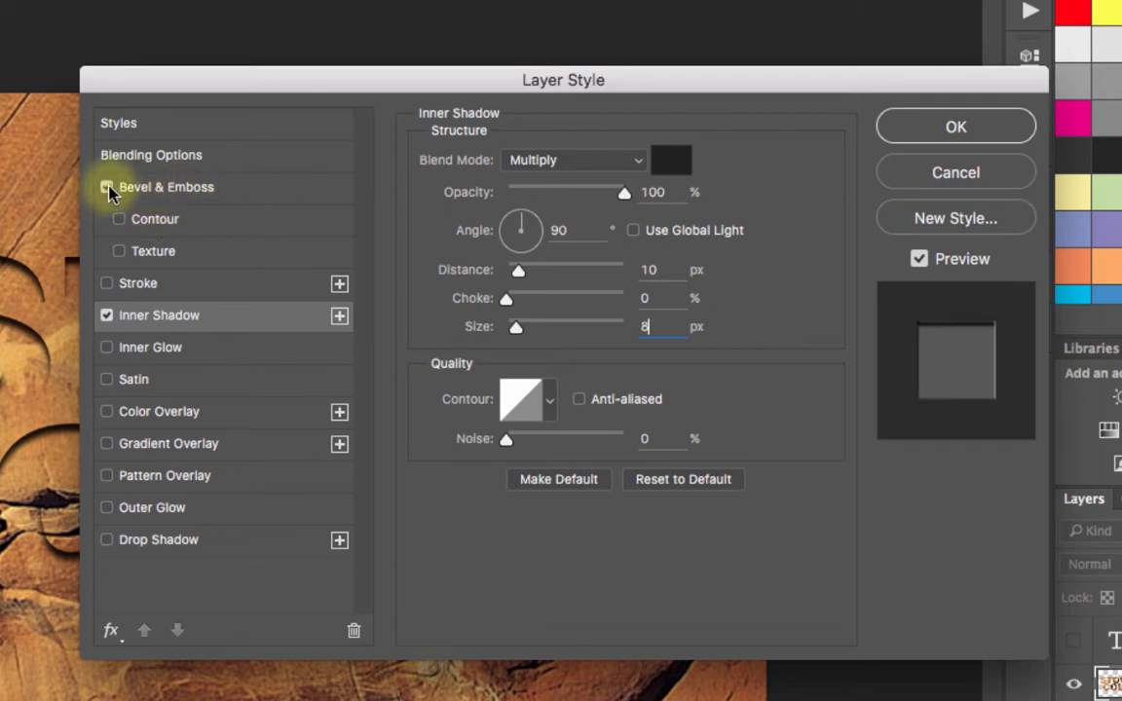
click(167, 186)
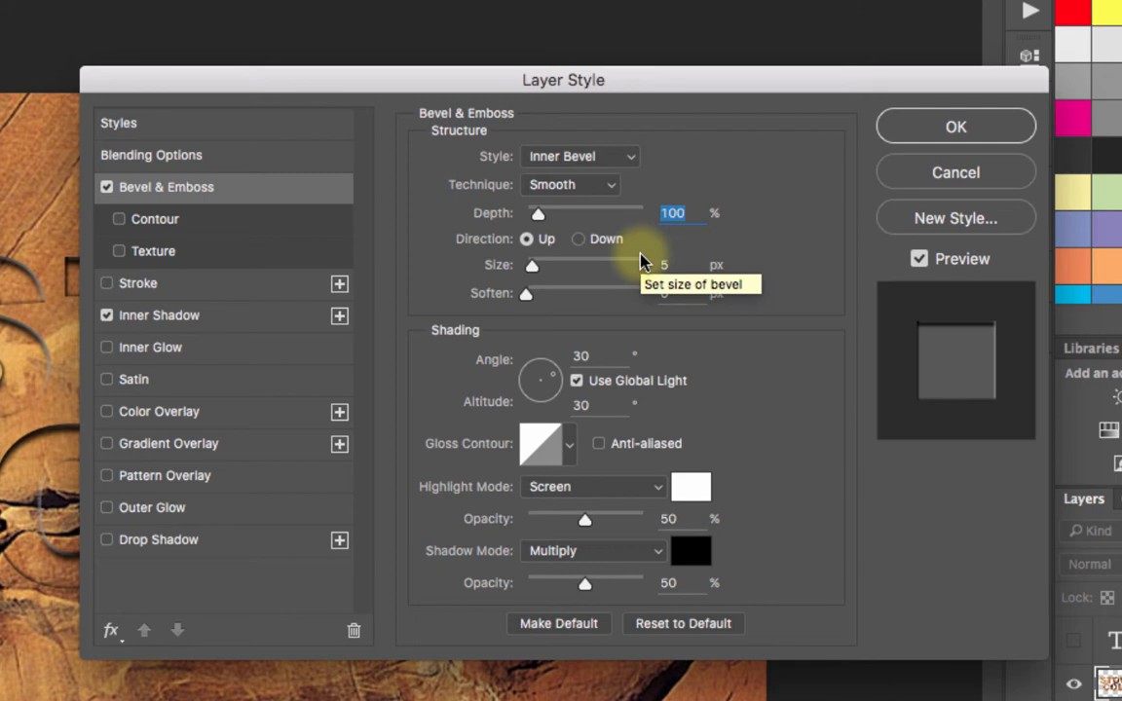
click(624, 157)
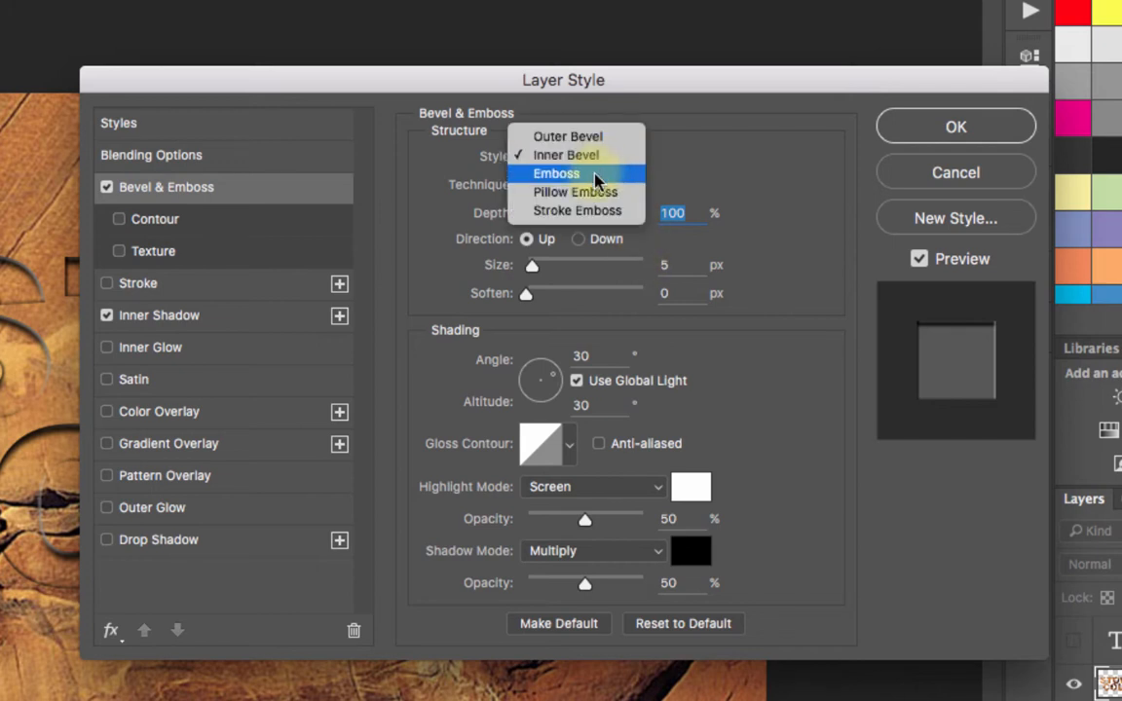
click(596, 177)
click(585, 187)
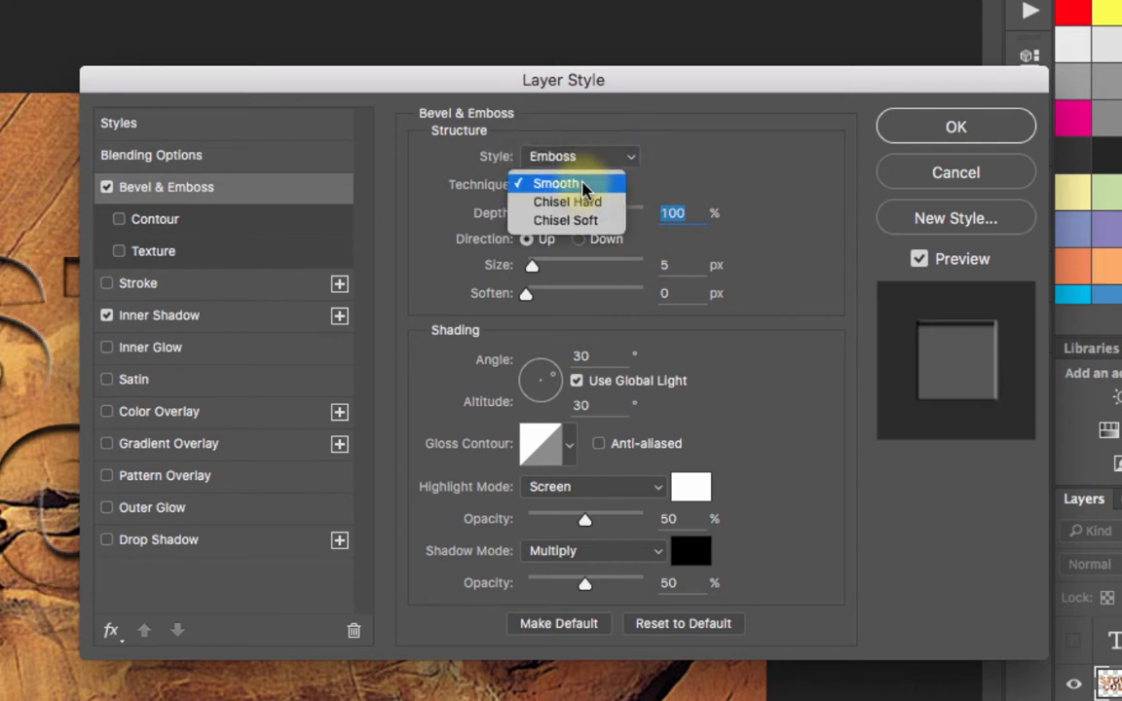
click(596, 203)
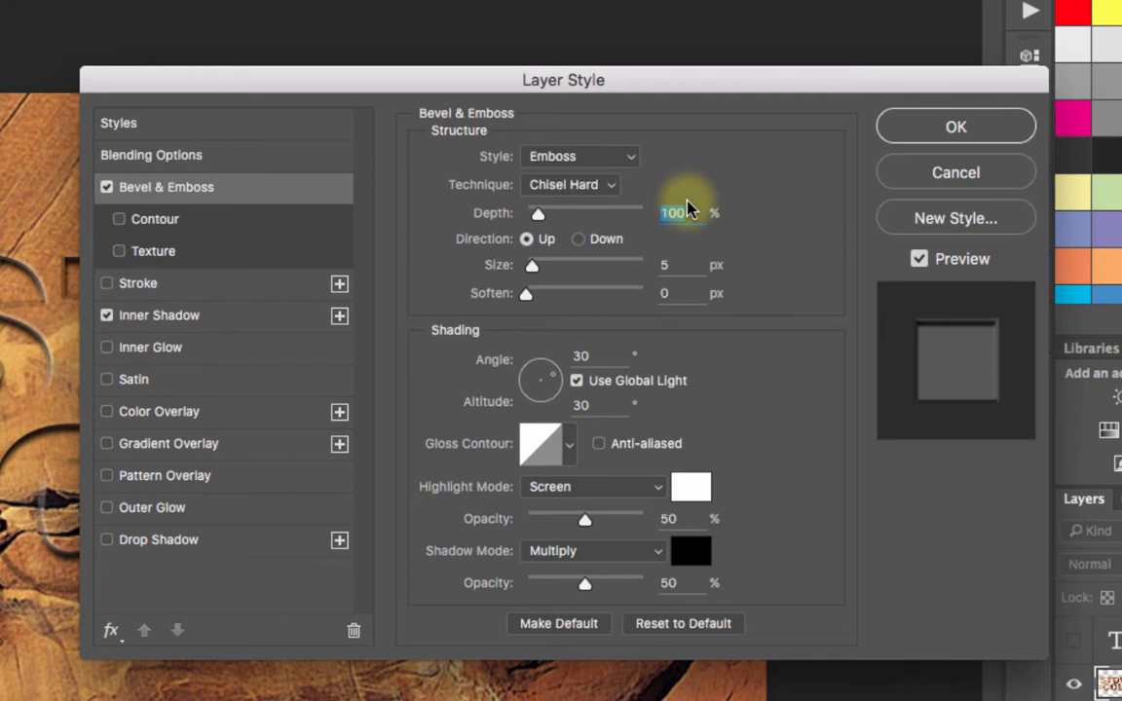
text(600)
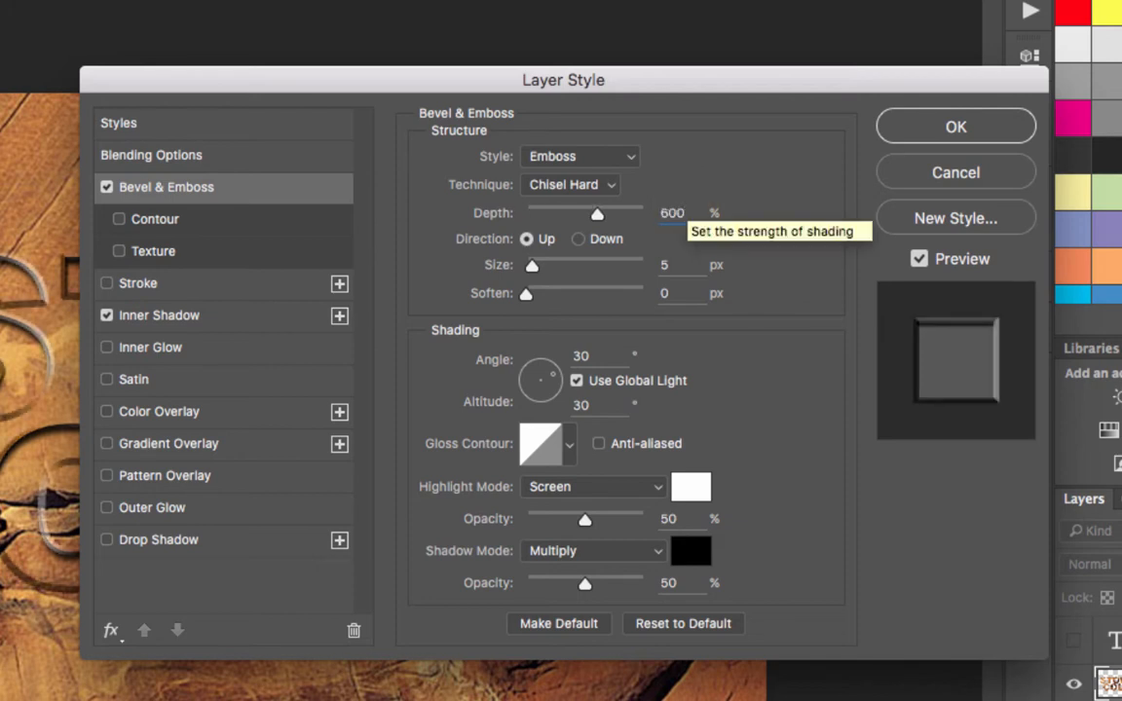
click(665, 261)
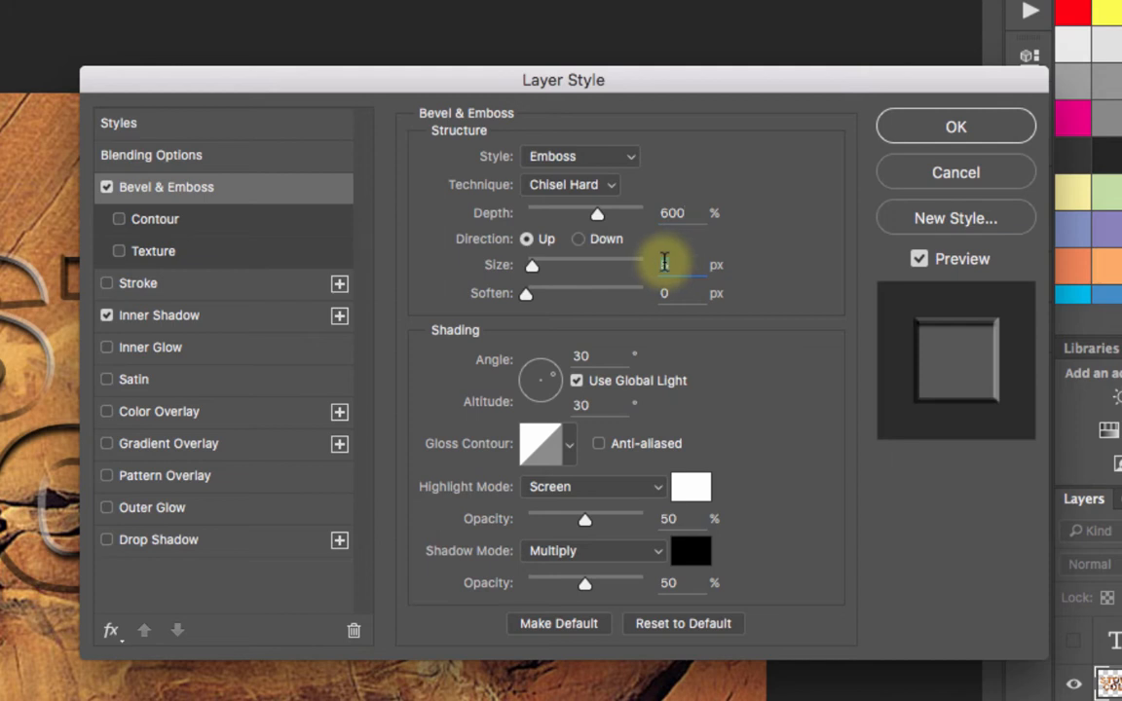
text(2)
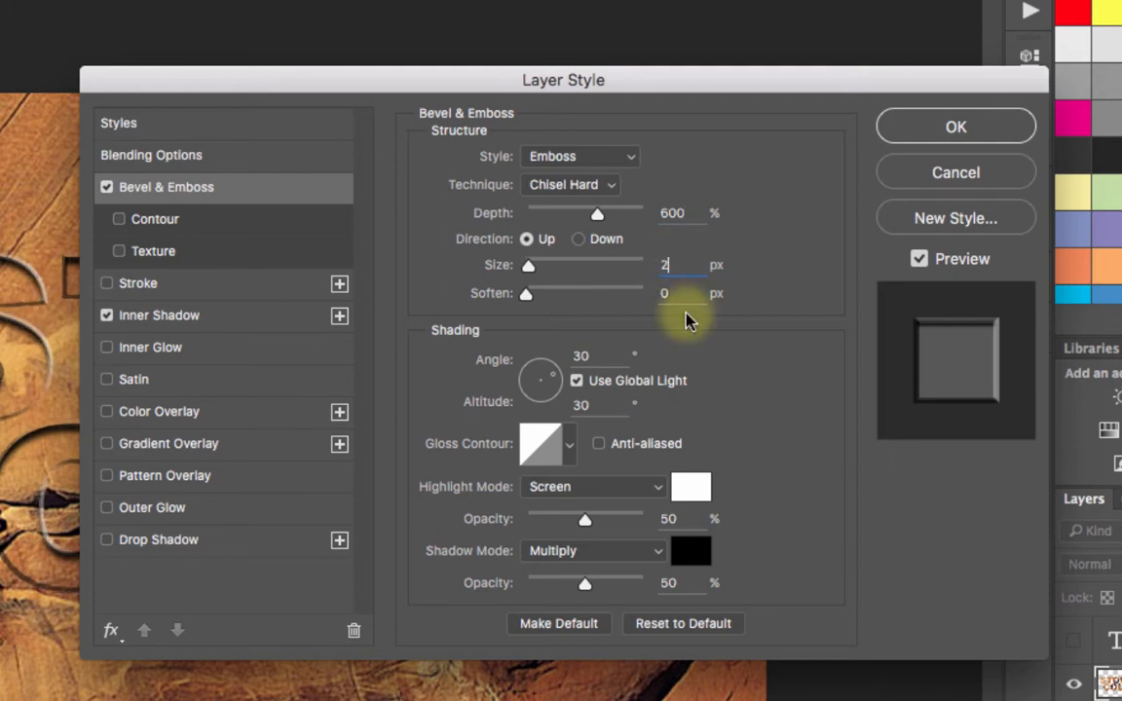
Turn off global light for the Bevel & Emboss shading and set its angle to 59° and altitude to 40°
click(576, 382)
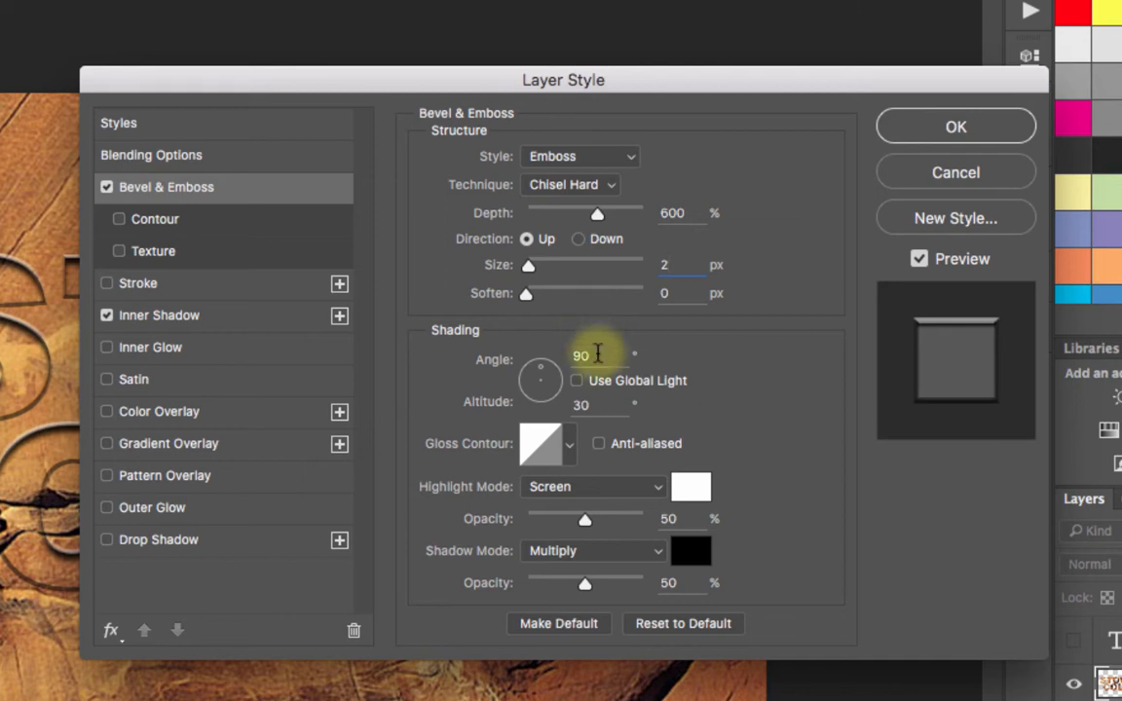
key(Tab)
key(Tab)
text(59)
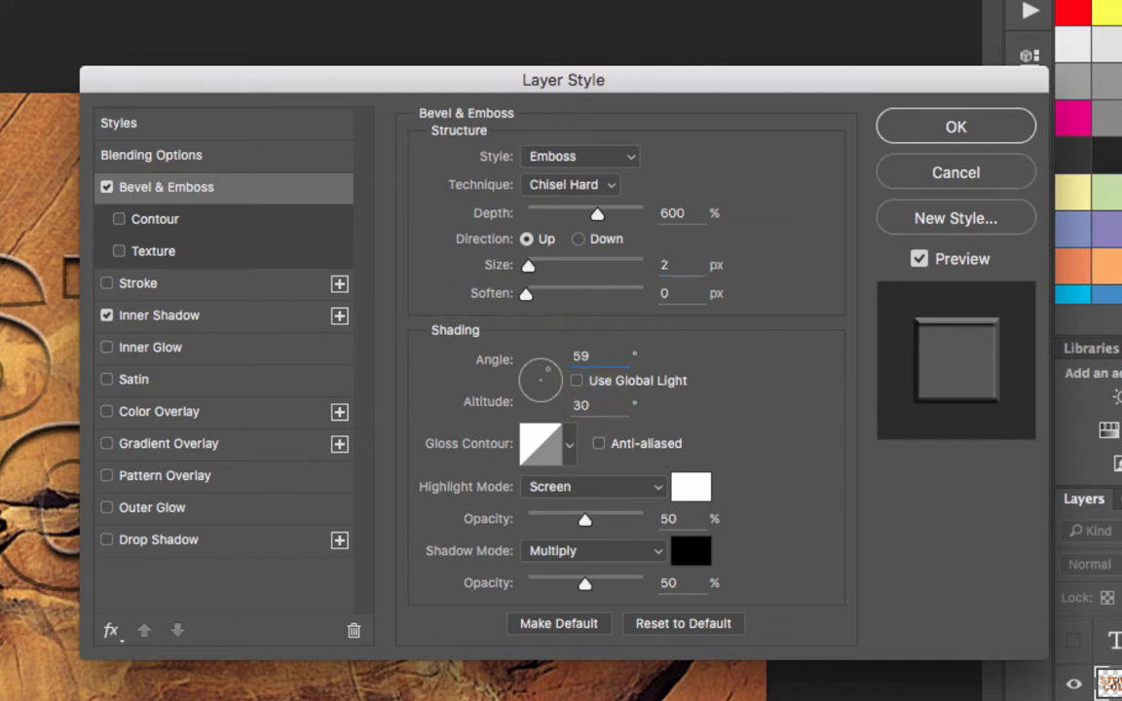
key(Tab)
text(40)
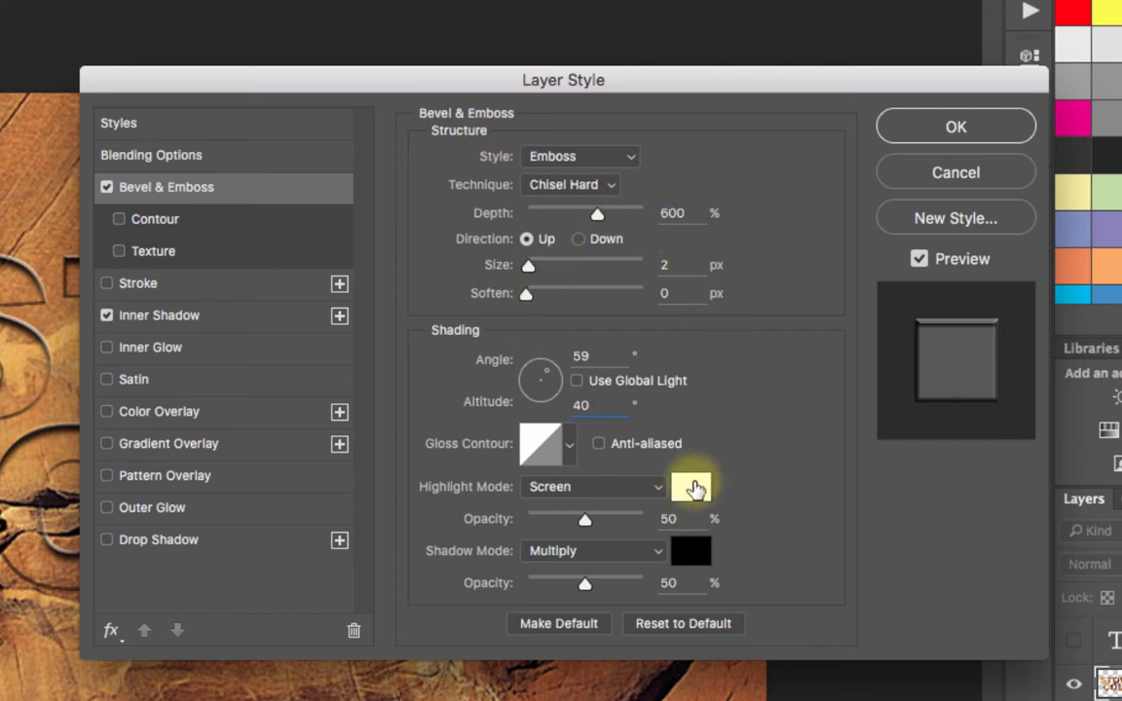
Set the Bevel & Emboss highlight color to pale yellow ebd584, sampled from a light area of the rock photo
click(692, 487)
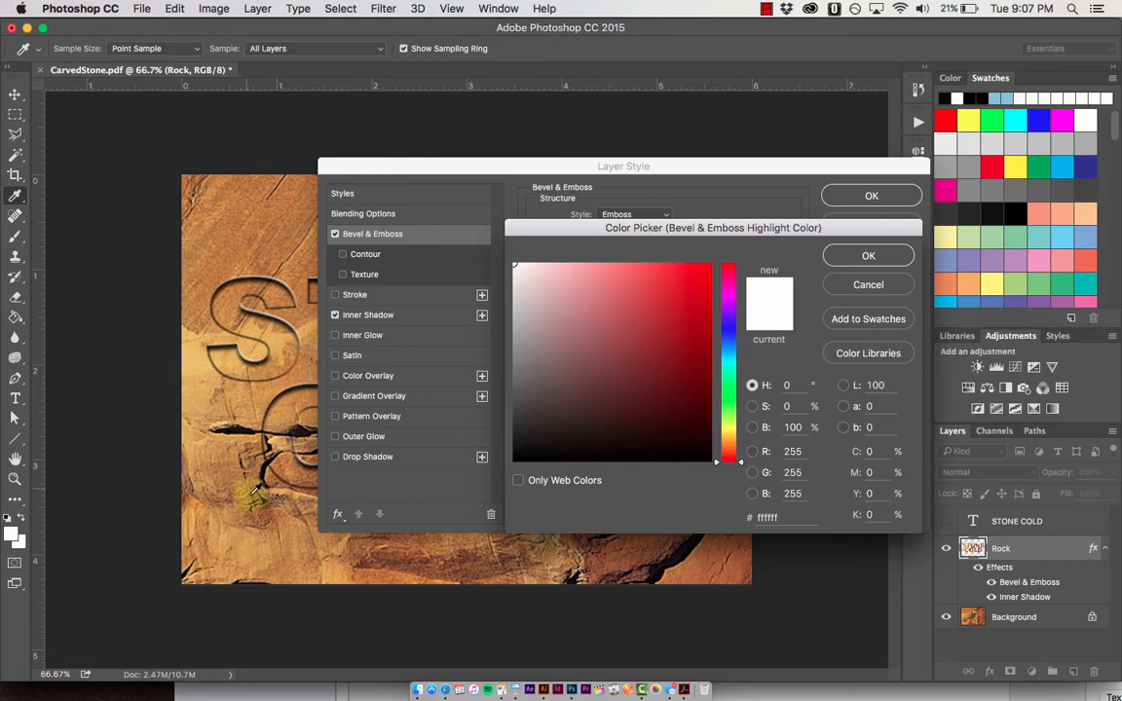
drag(420, 168, 686, 169)
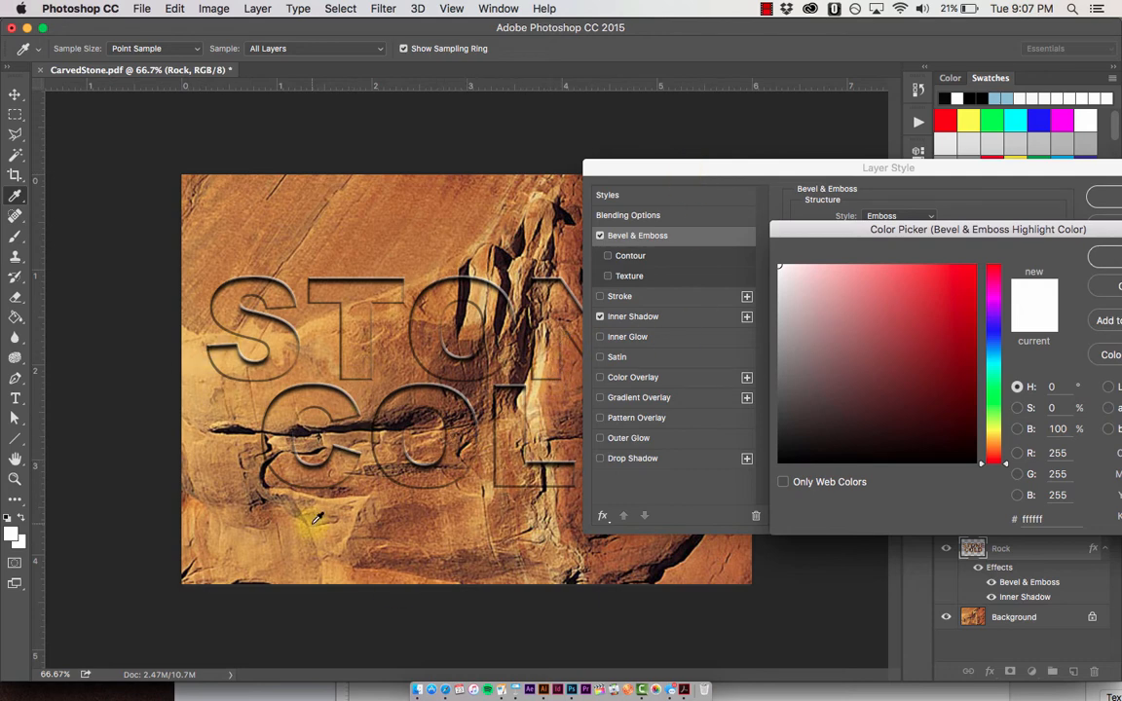
click(539, 386)
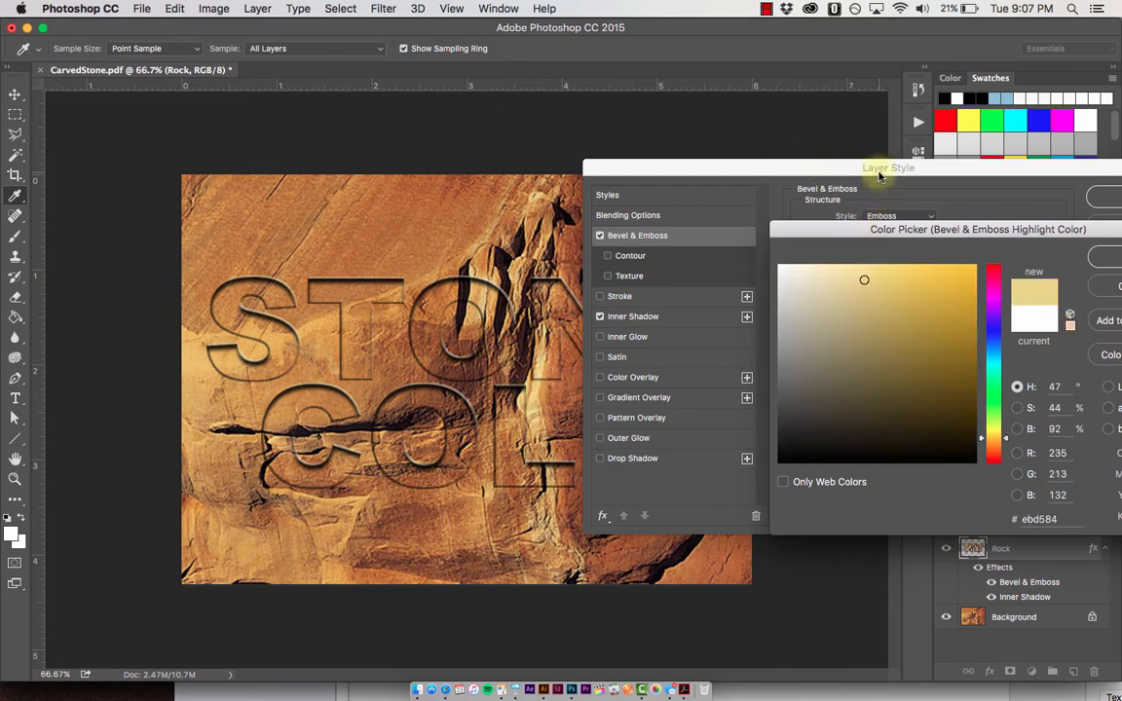
drag(791, 162, 593, 153)
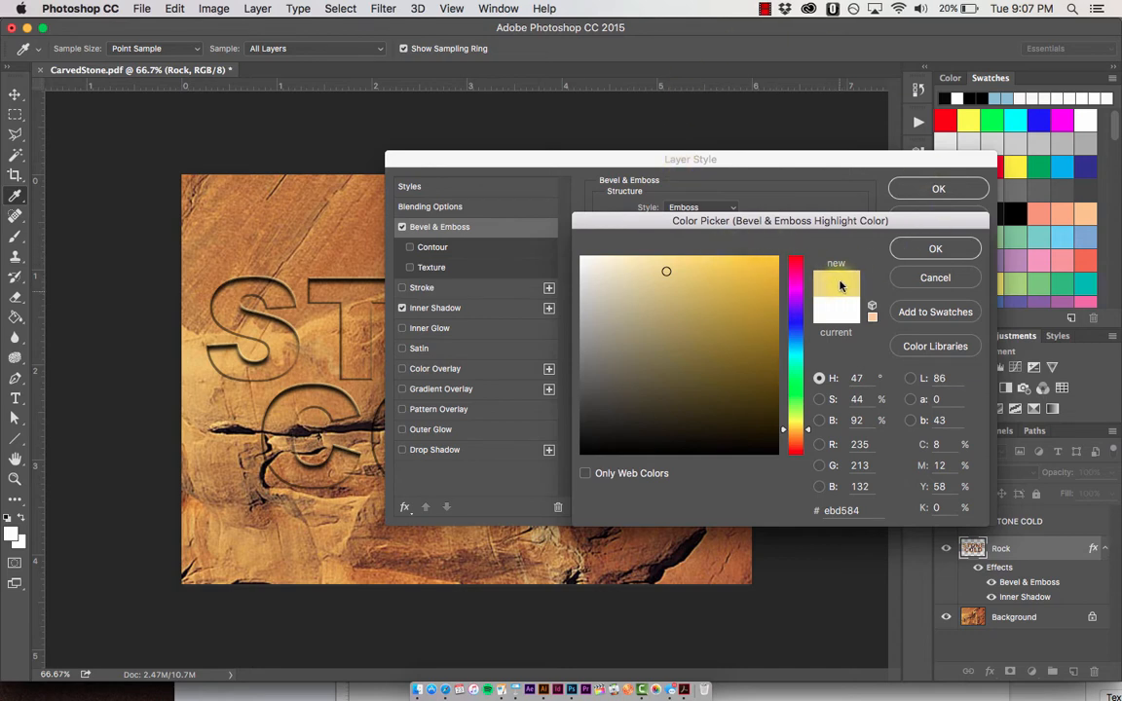
click(930, 247)
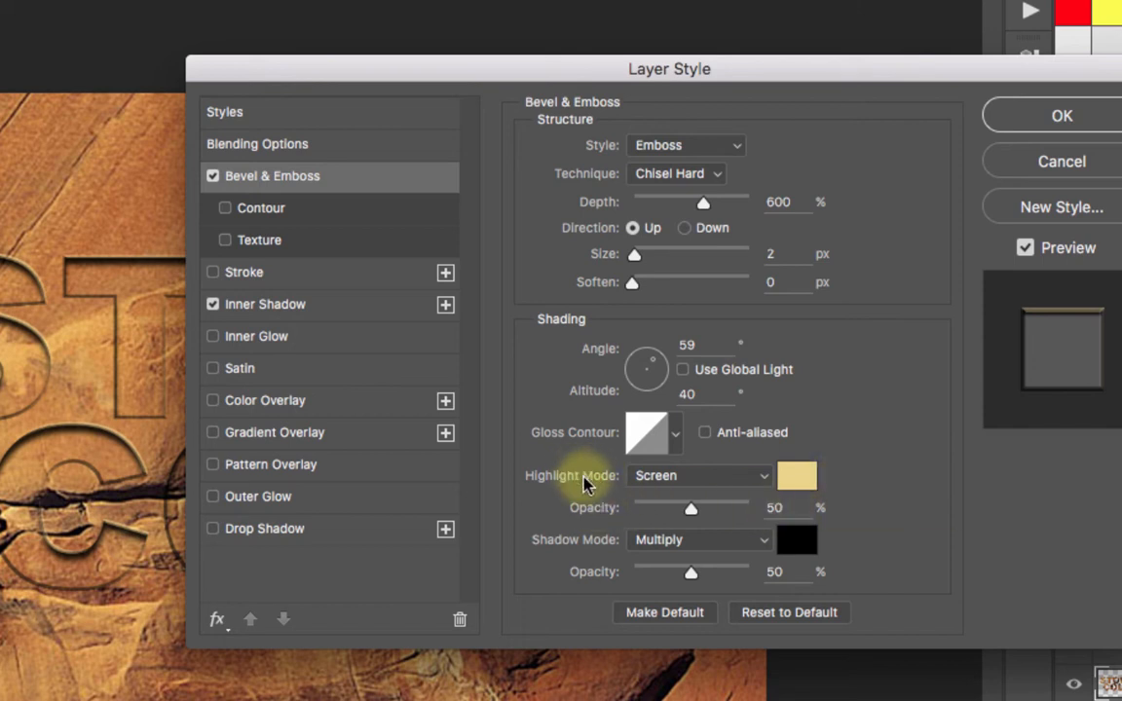
Set the Bevel & Emboss highlight opacity to 60% and shadow opacity to 100%
double_click(785, 508)
text(60)
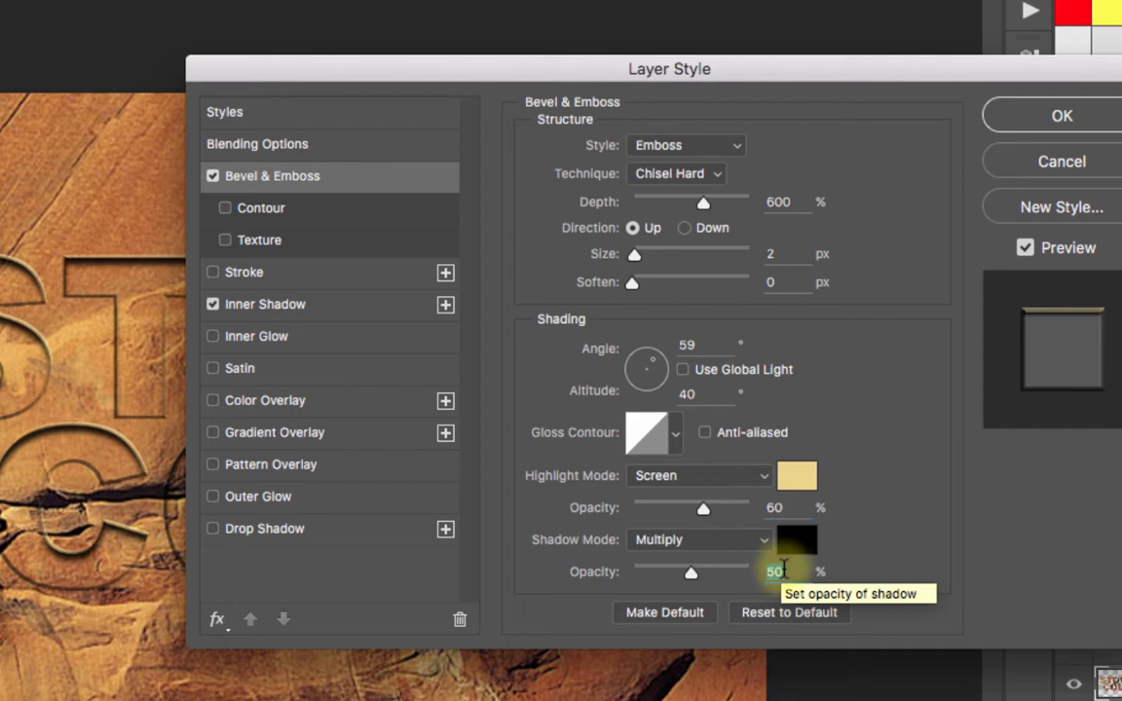
double_click(784, 569)
text(100)
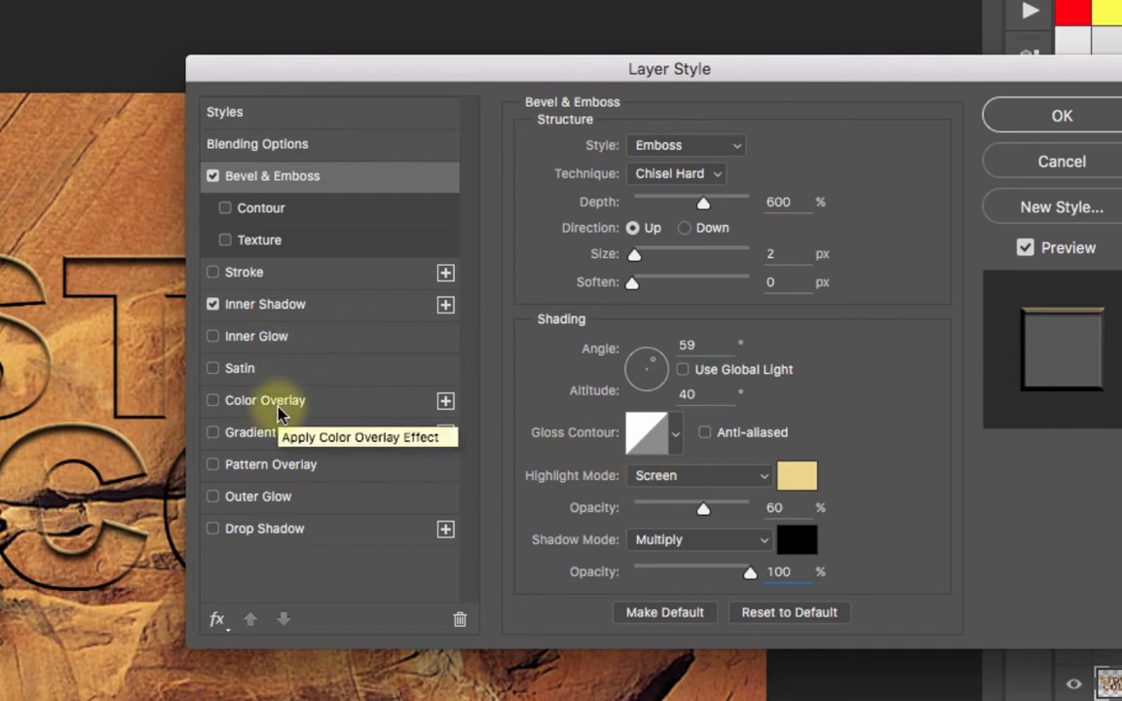
Add a black Color Overlay in Overlay blend mode at 23% opacity, and apply the Rock layer's styles
click(212, 403)
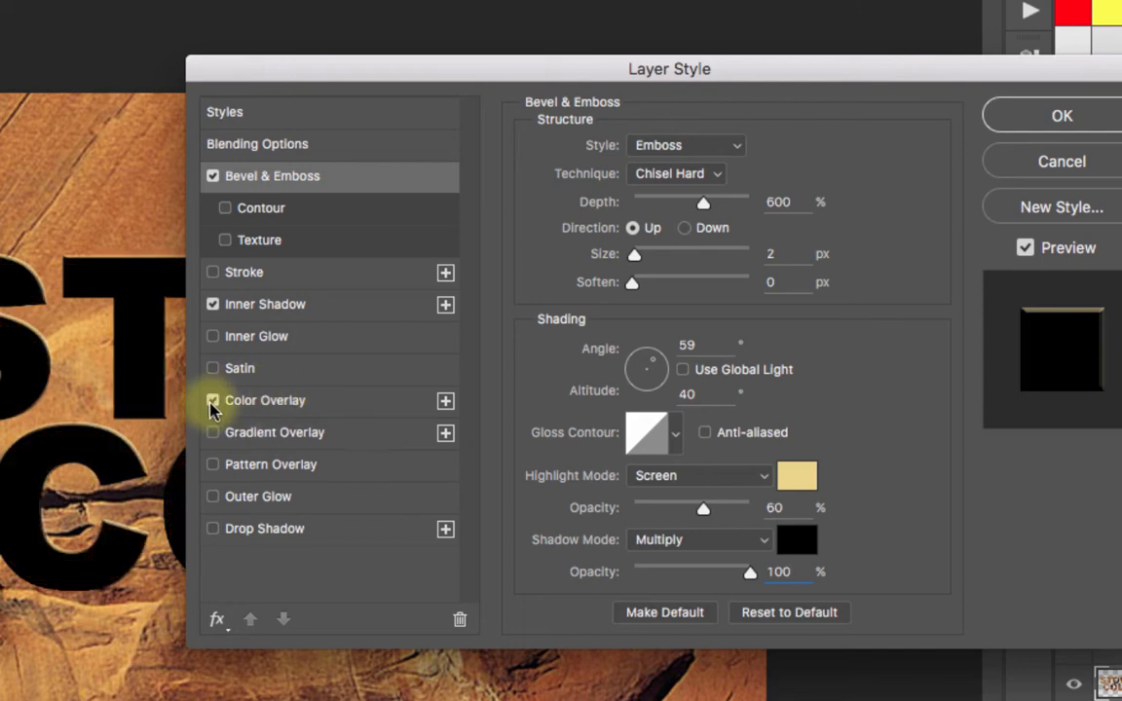
click(261, 409)
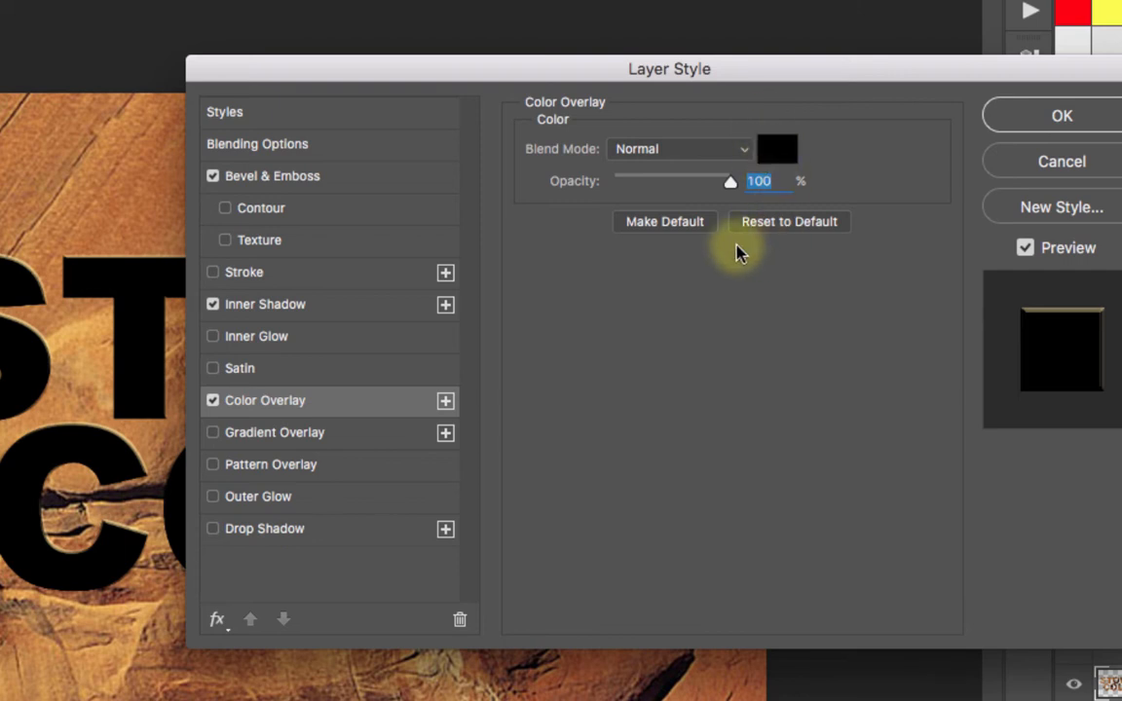
click(651, 152)
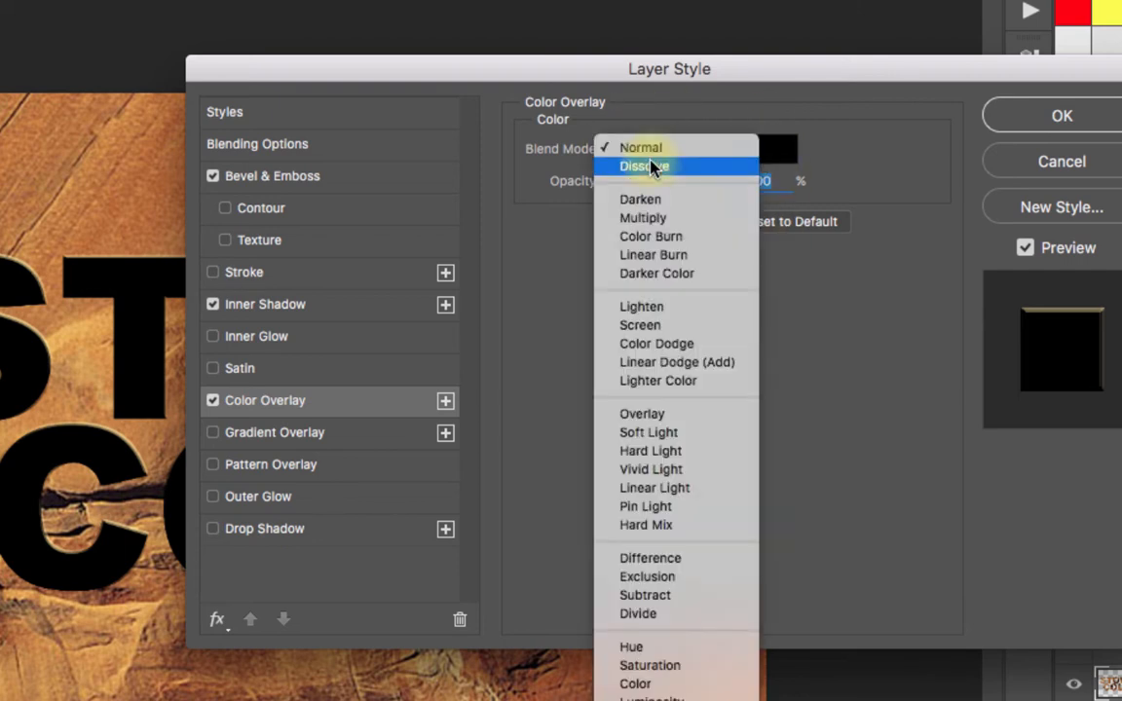
scroll(659, 419, down, 1)
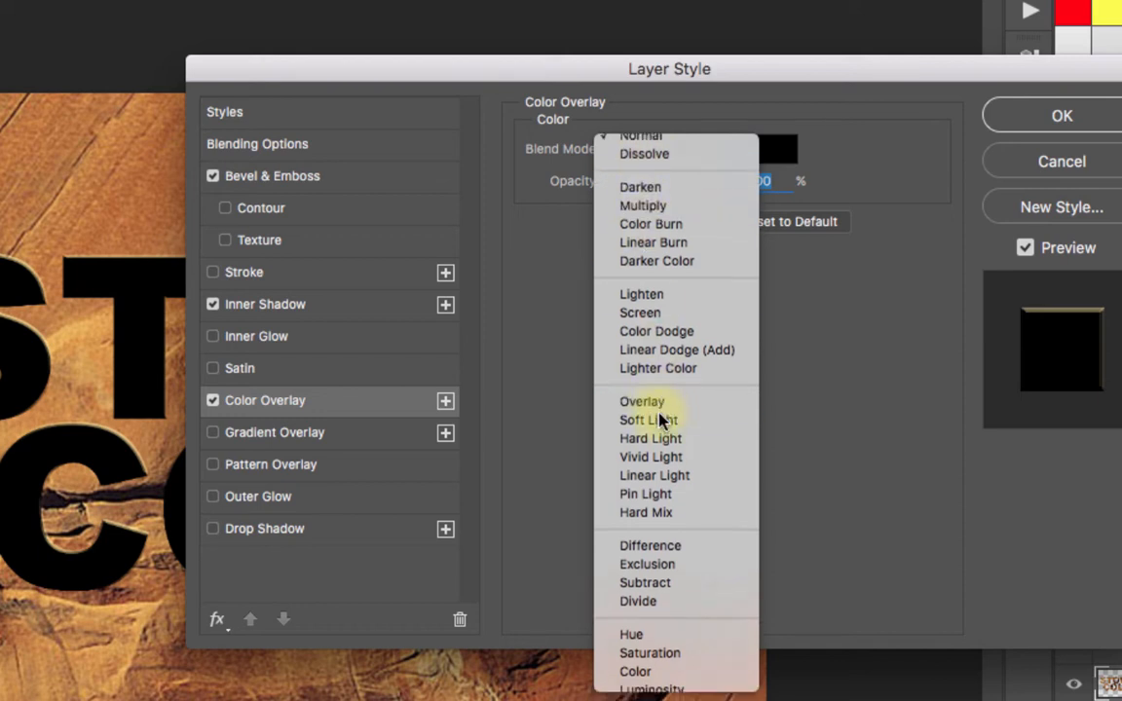
click(659, 413)
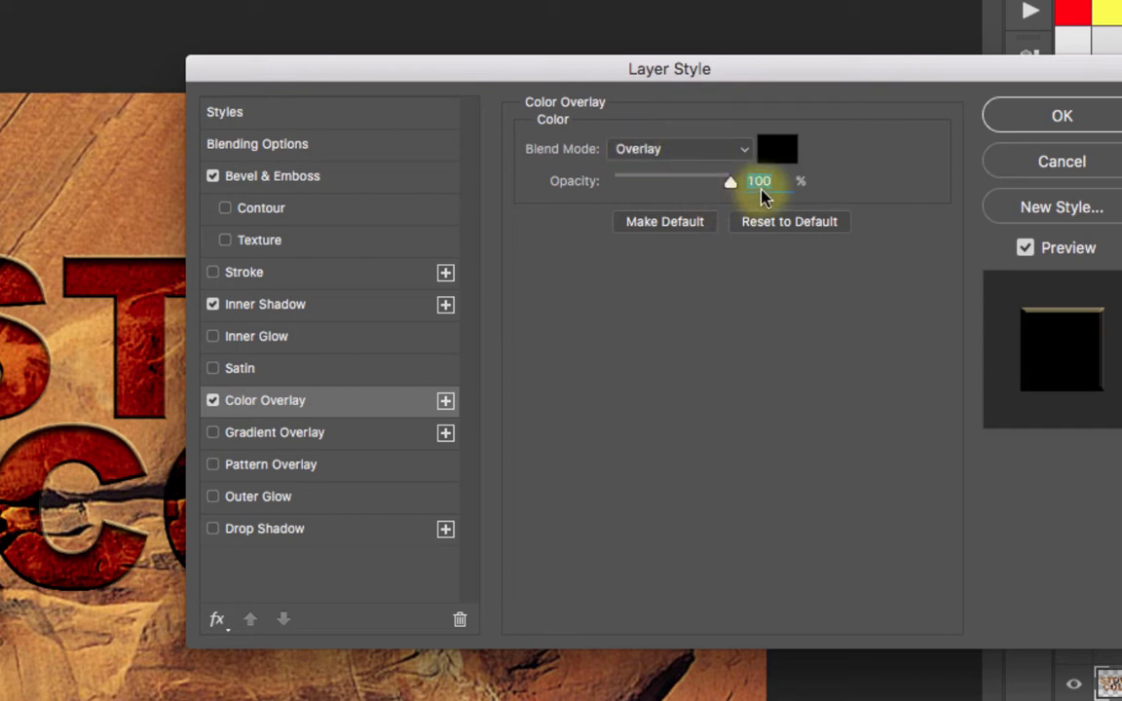
text(23)
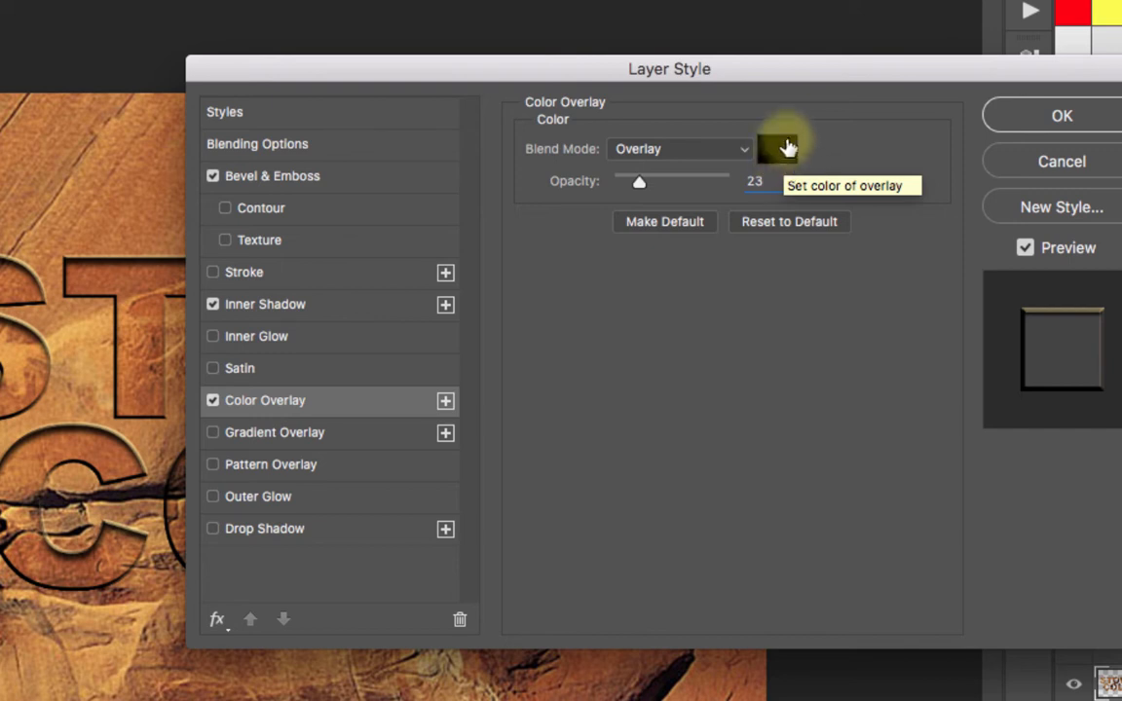
click(783, 151)
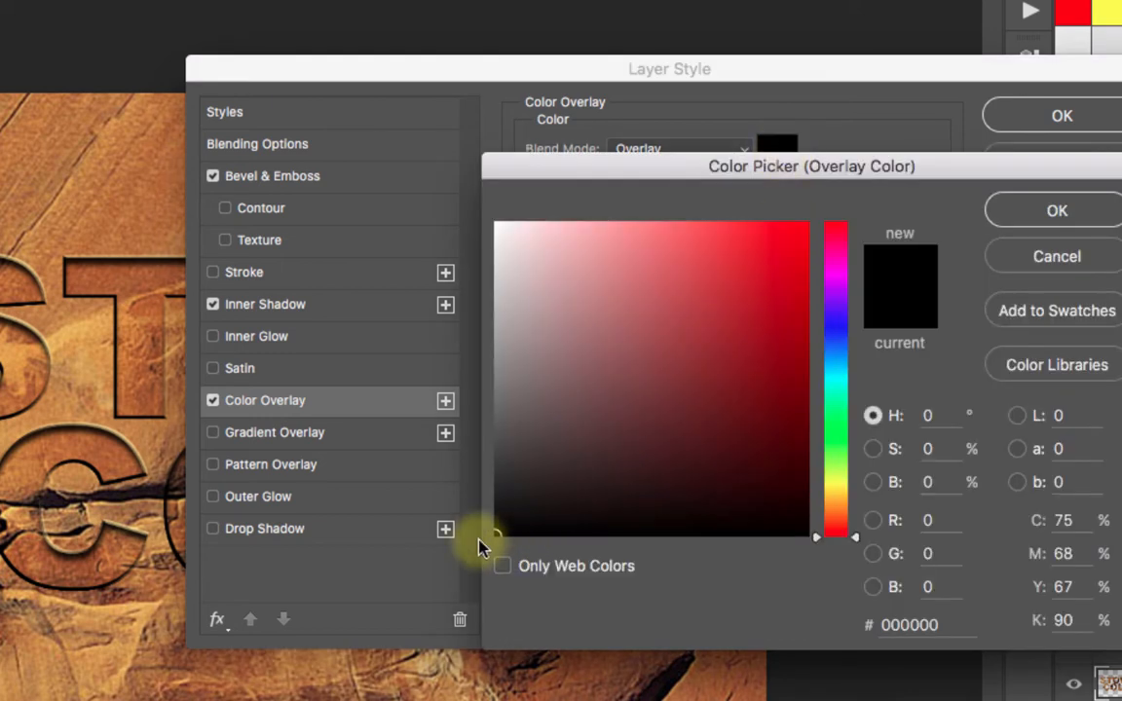
click(1022, 216)
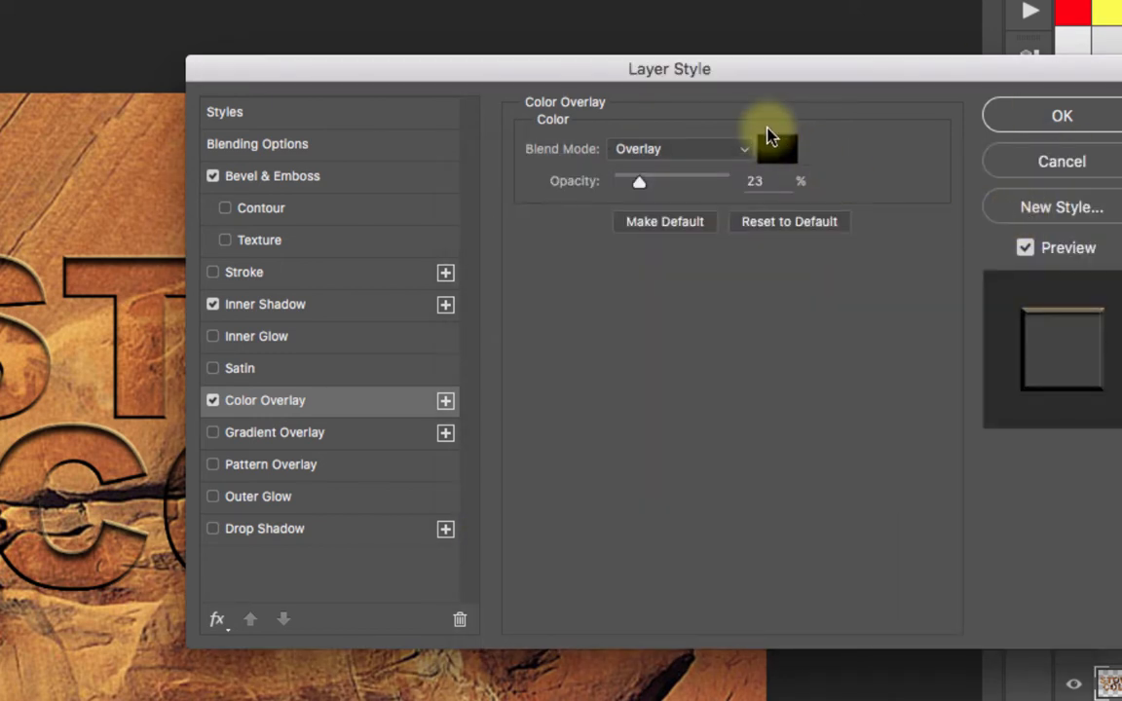
click(1062, 115)
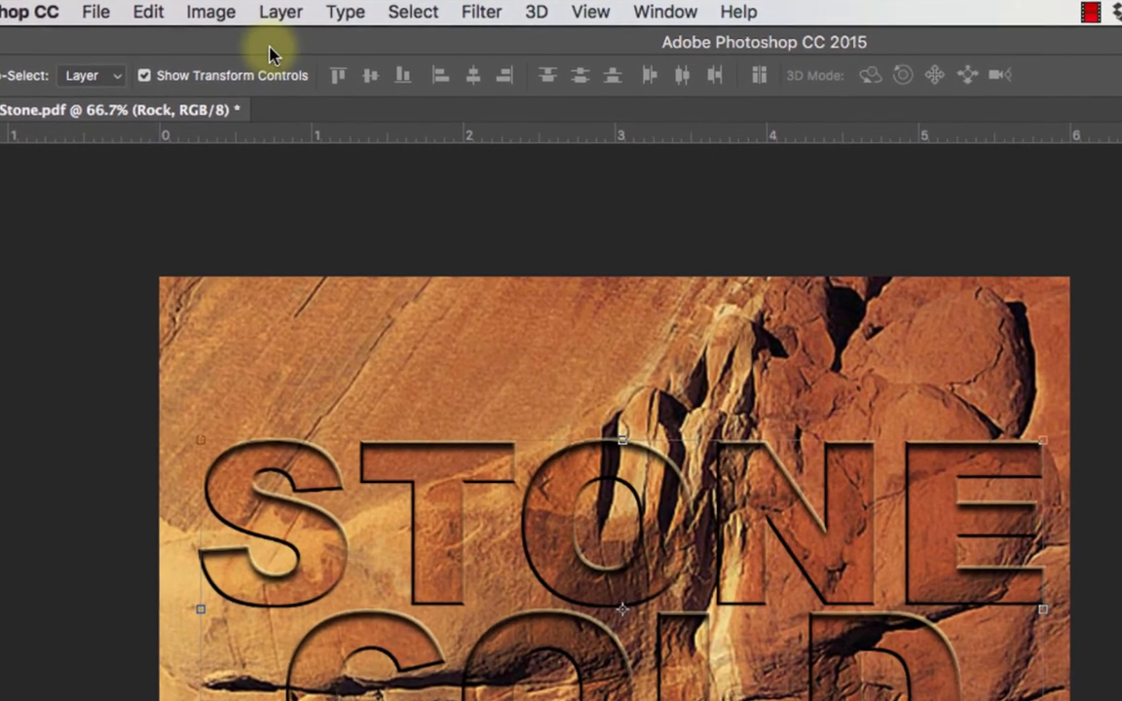
Darken the Rock layer's lettering with a Levels adjustment, lowering the white output level to 210
click(259, 48)
mouse_move(258, 90)
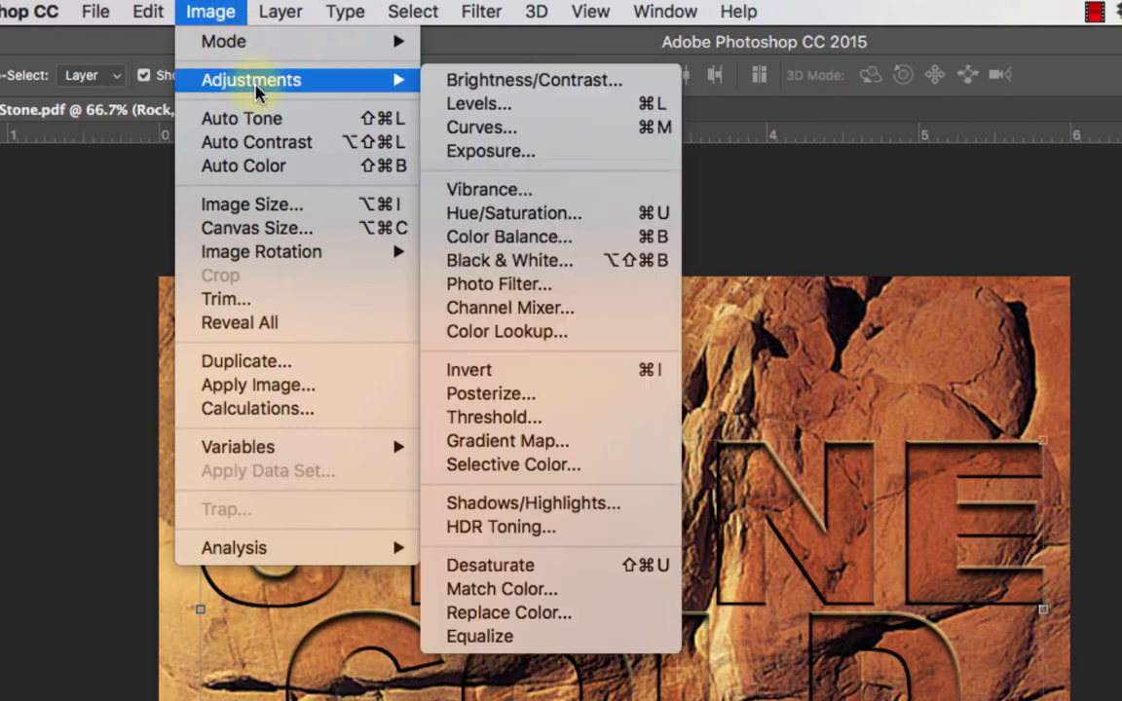
click(458, 104)
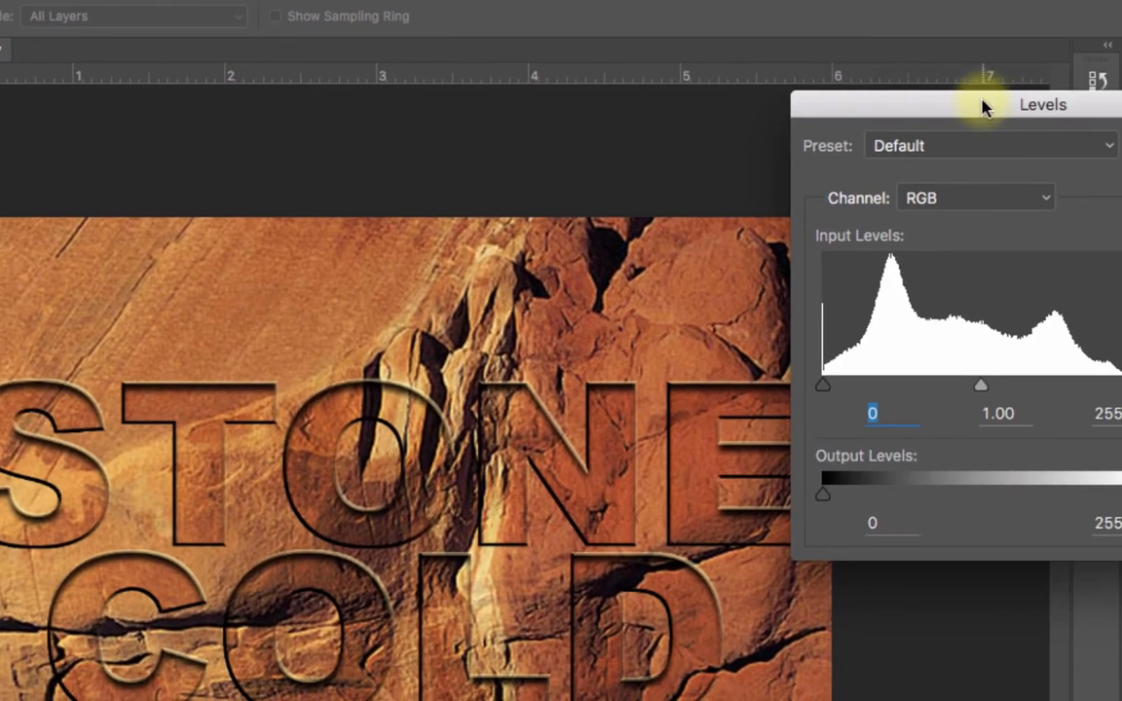
drag(983, 105, 597, 126)
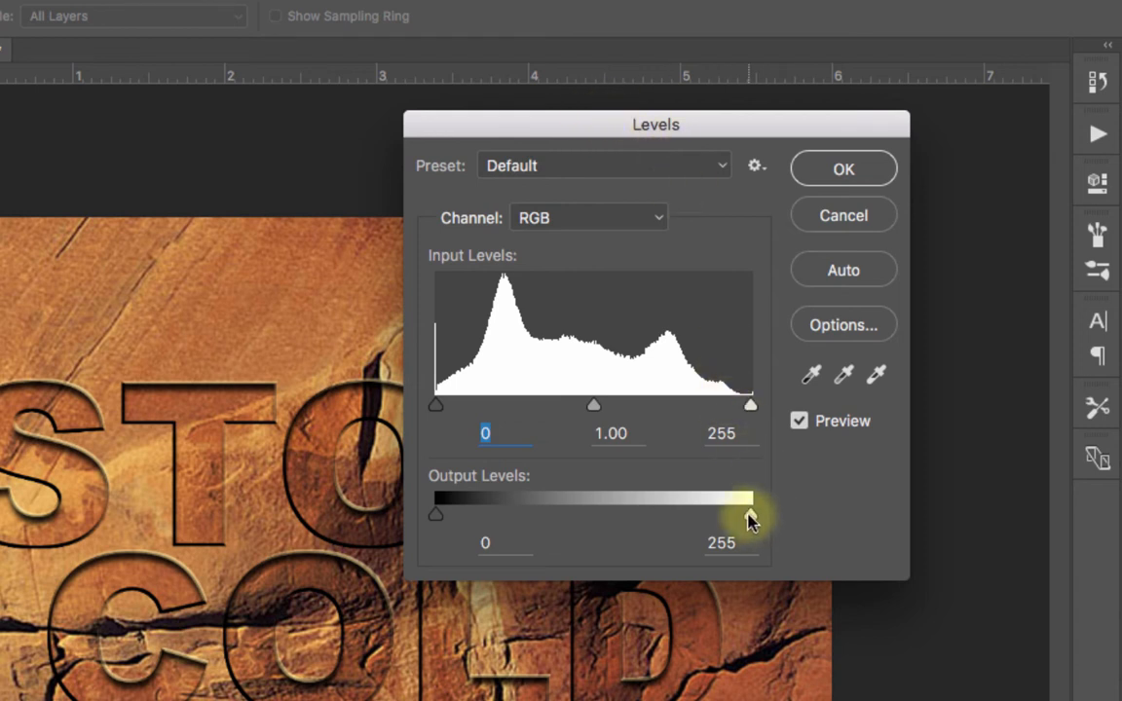
drag(749, 517, 696, 520)
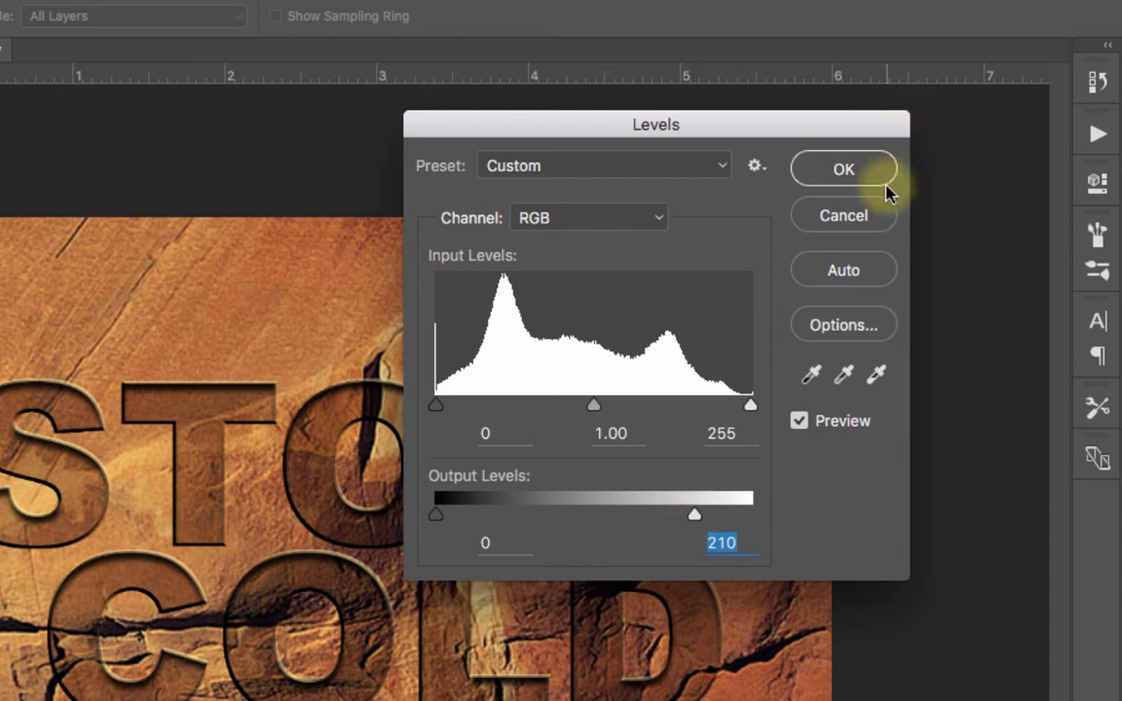
click(861, 170)
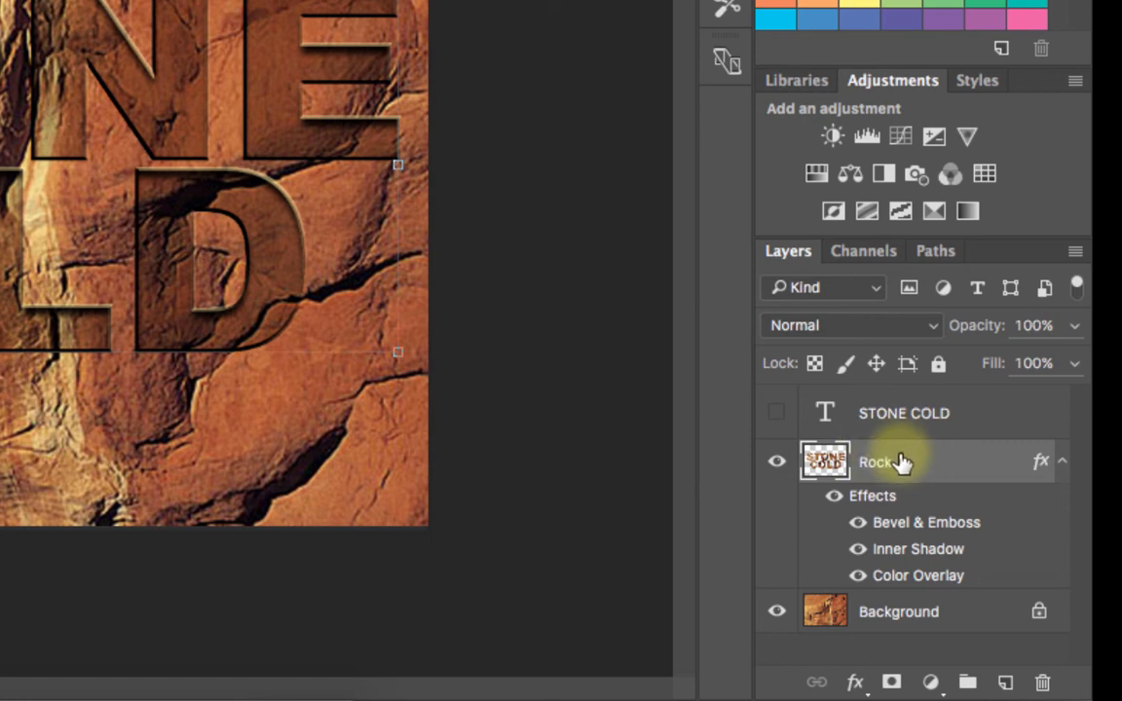
Load the STONE COLD text outlines as a selection and add a layer mask from it to the Rock layer
ctrl+click(826, 414)
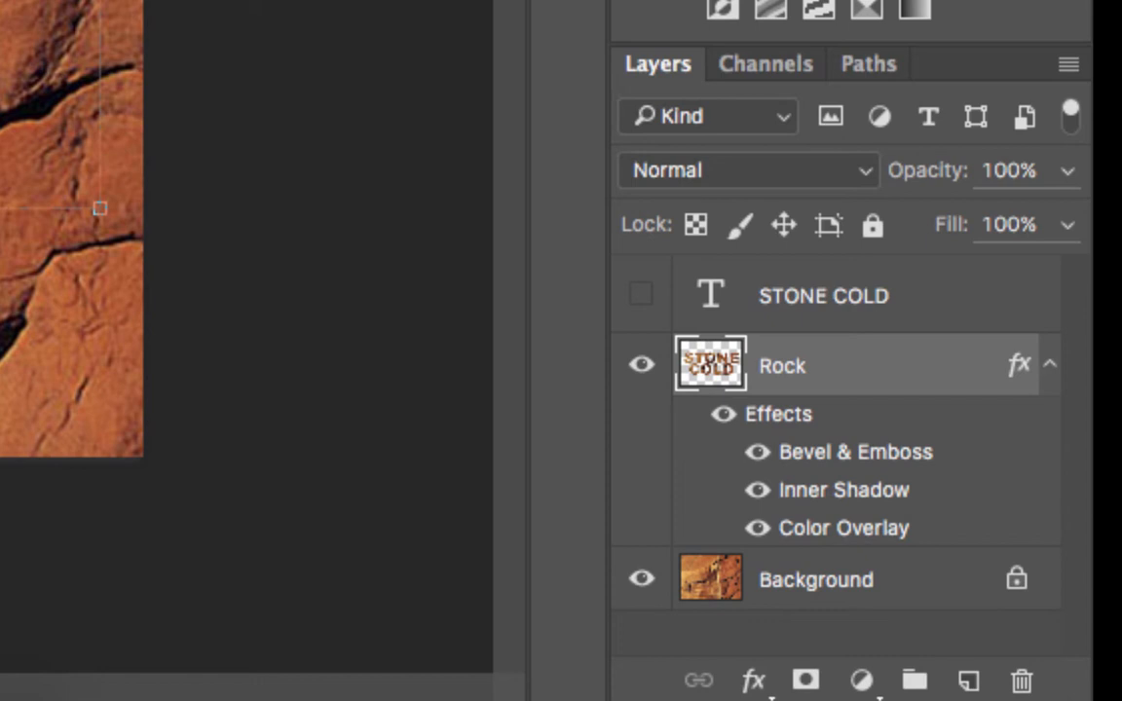
click(806, 681)
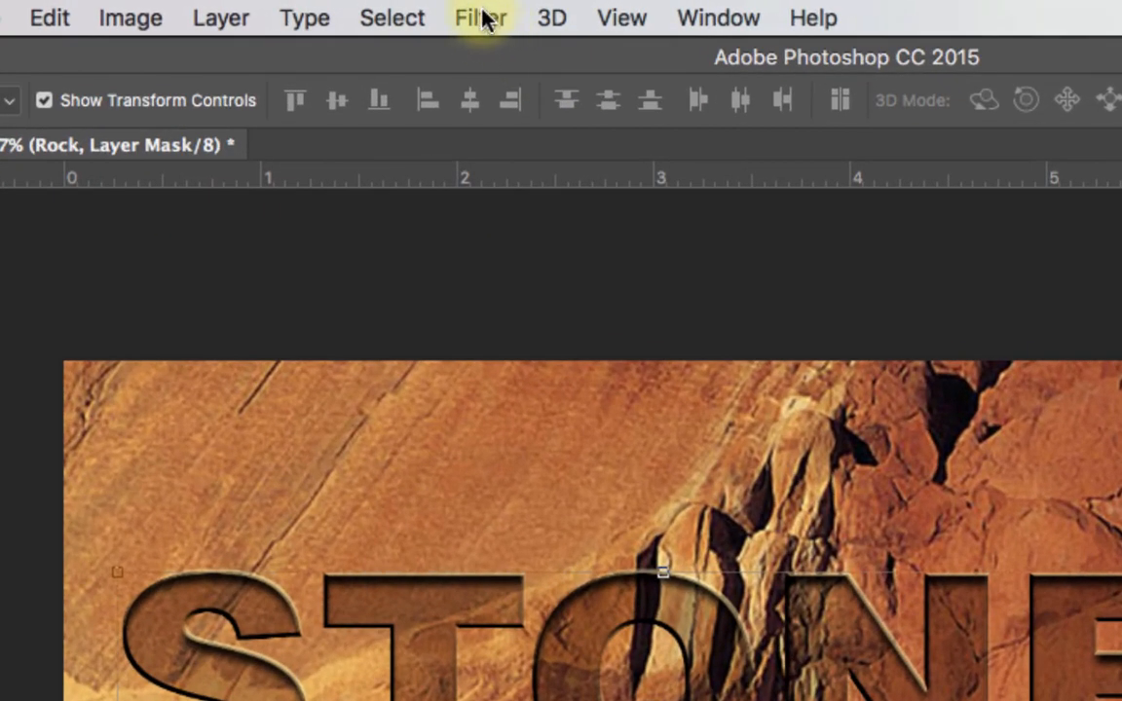
Roughen the Rock layer mask's edges with the Spatter filter, using spray radius 10 and smoothness 10
click(484, 19)
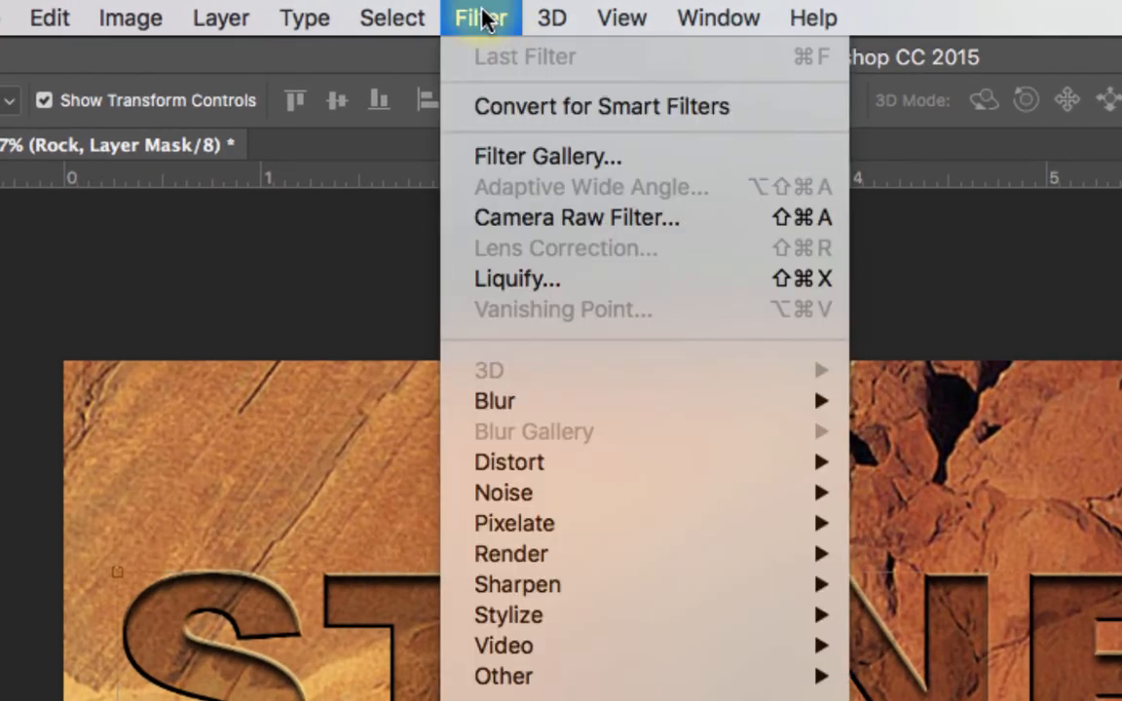
click(493, 162)
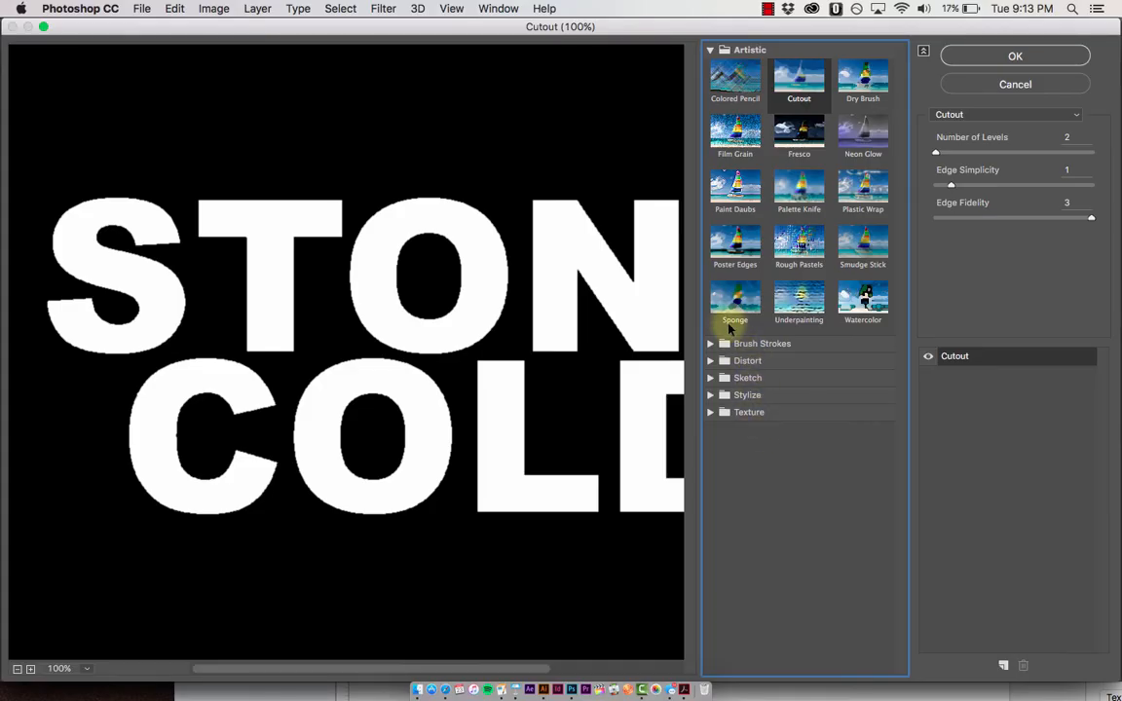
click(725, 344)
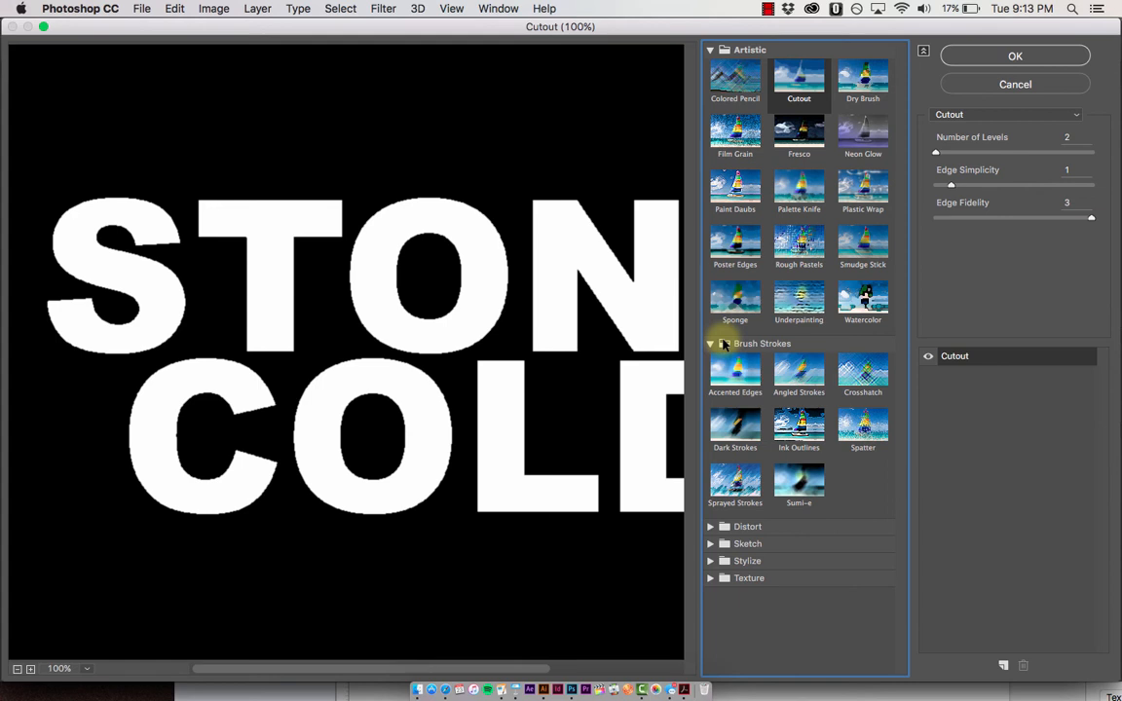
click(861, 439)
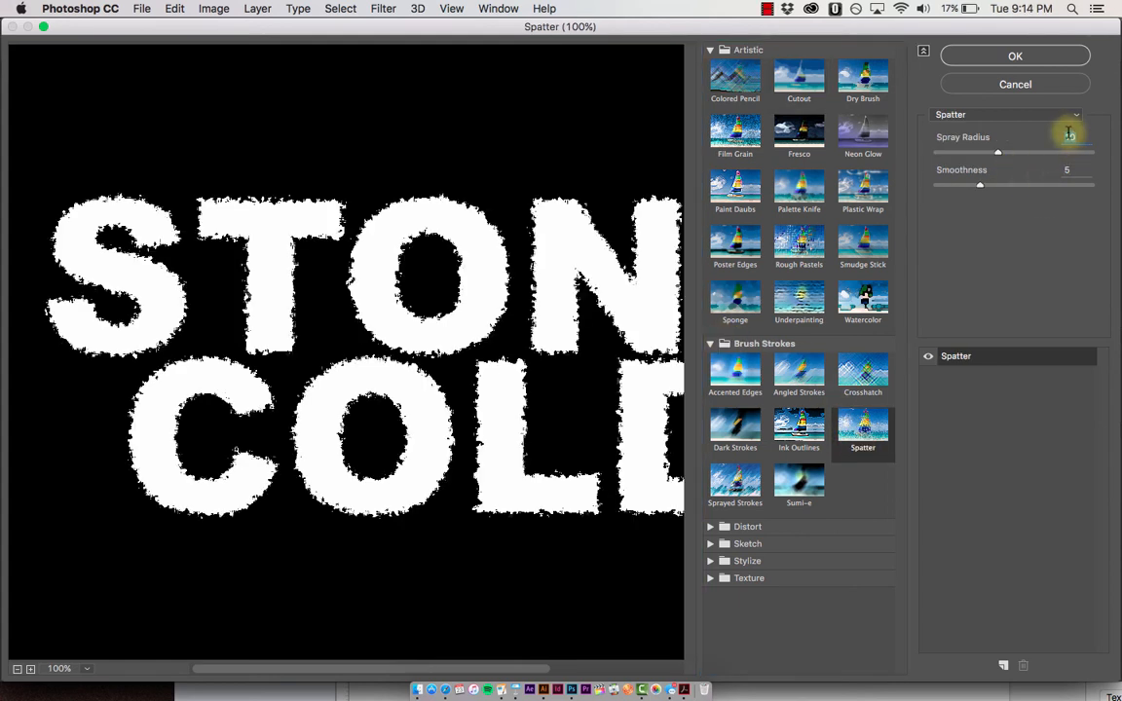
click(1067, 170)
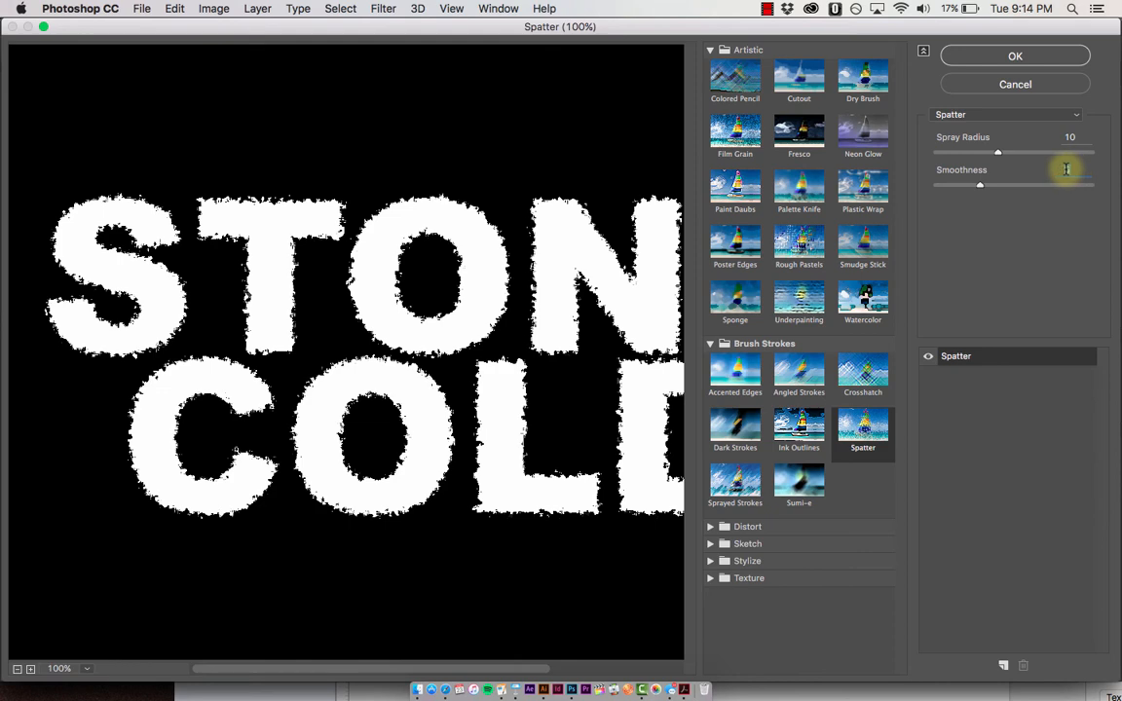
text(10)
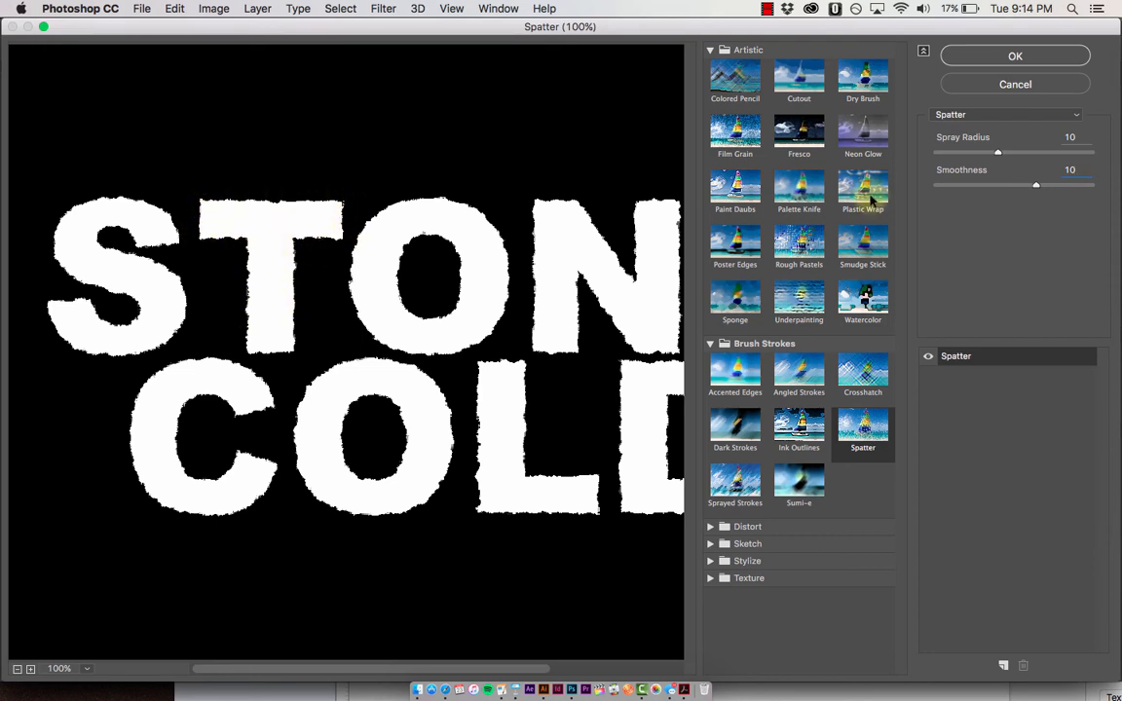
click(1046, 62)
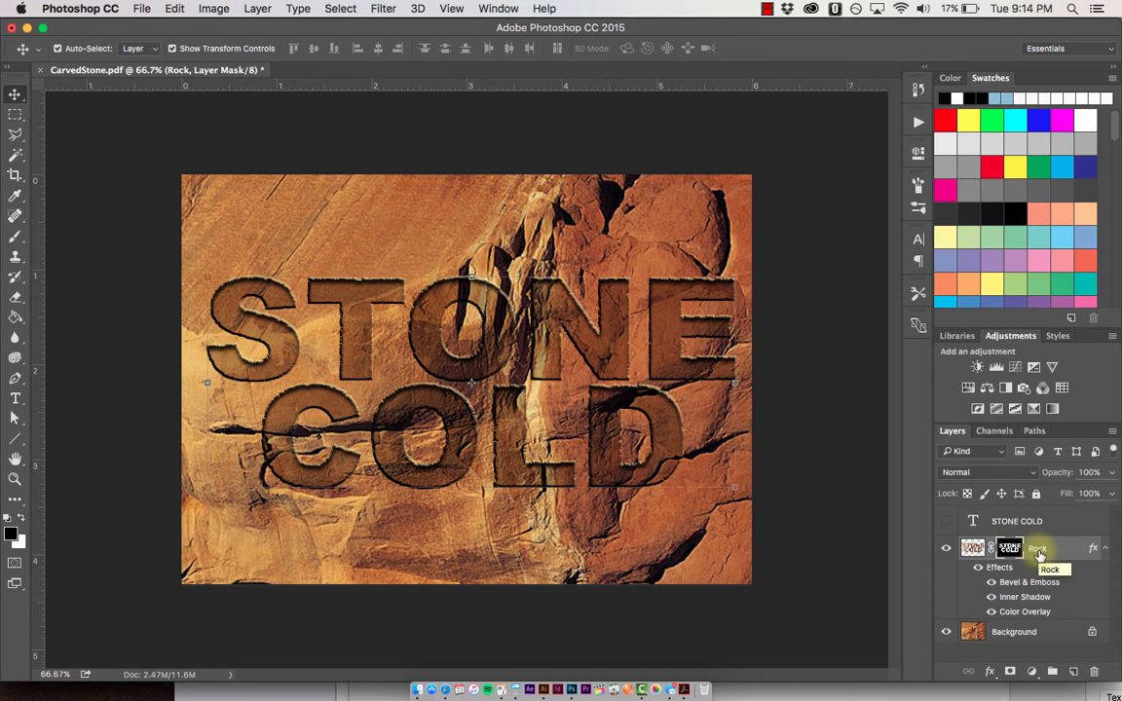
Duplicate the Rock layer and set the copy's Bevel & Emboss to Stroke Emboss style with 1000% depth
key(super+j)
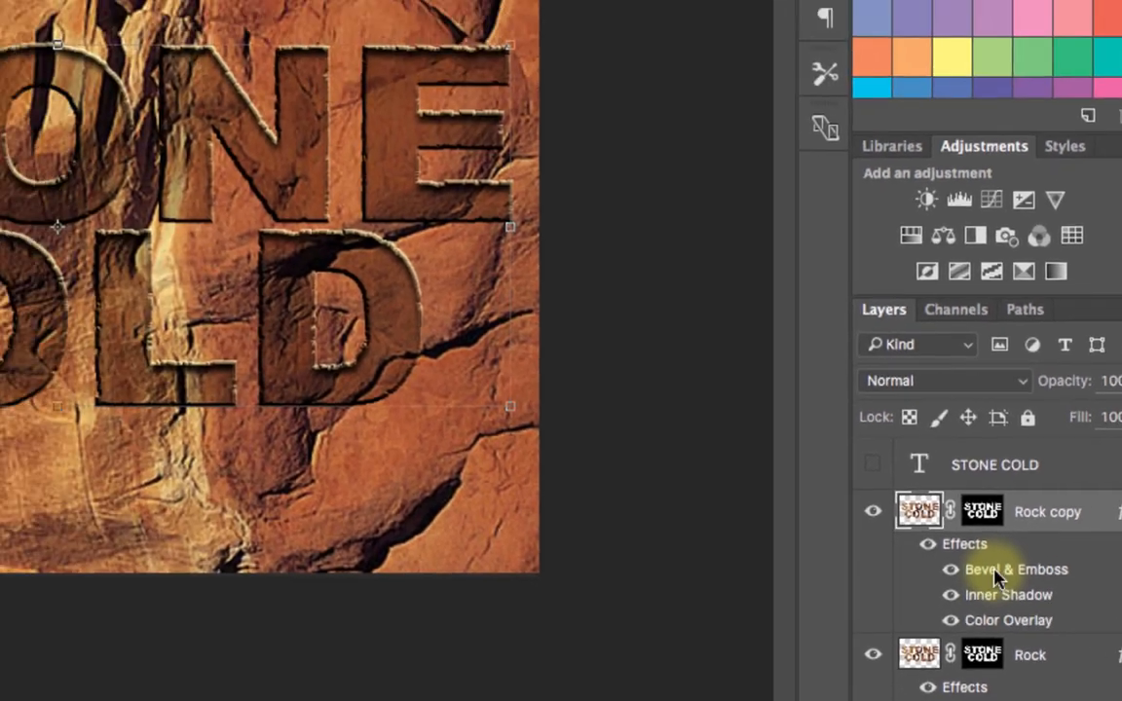
double_click(995, 570)
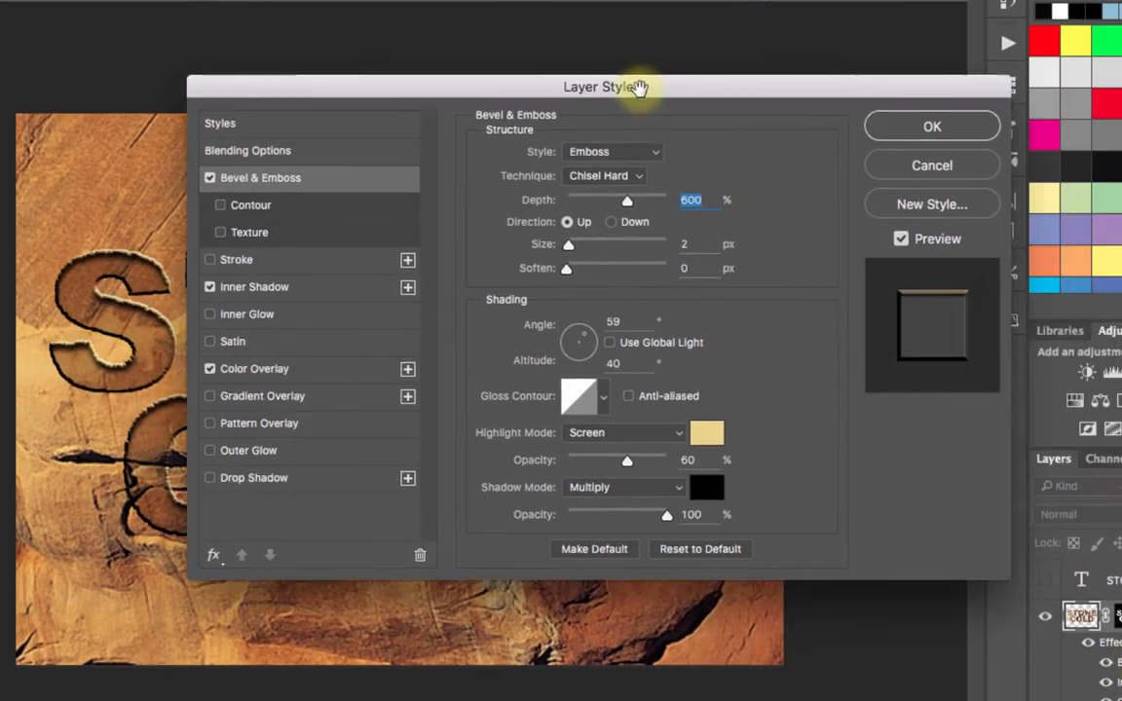
drag(638, 88, 585, 80)
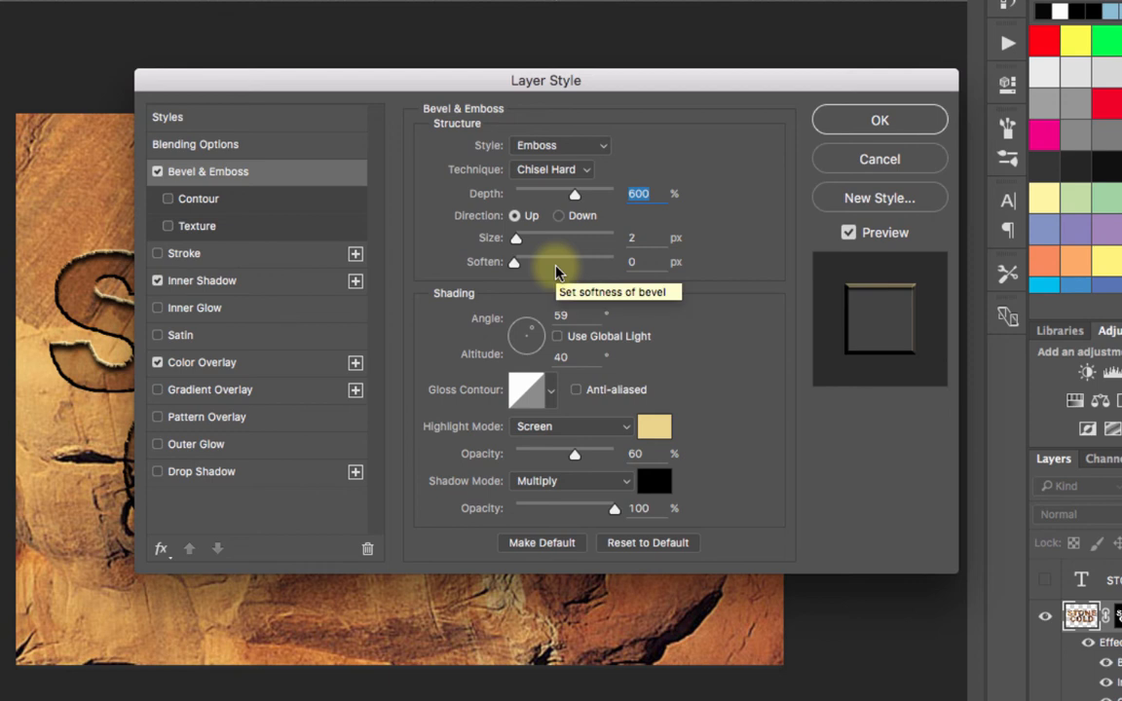
click(533, 148)
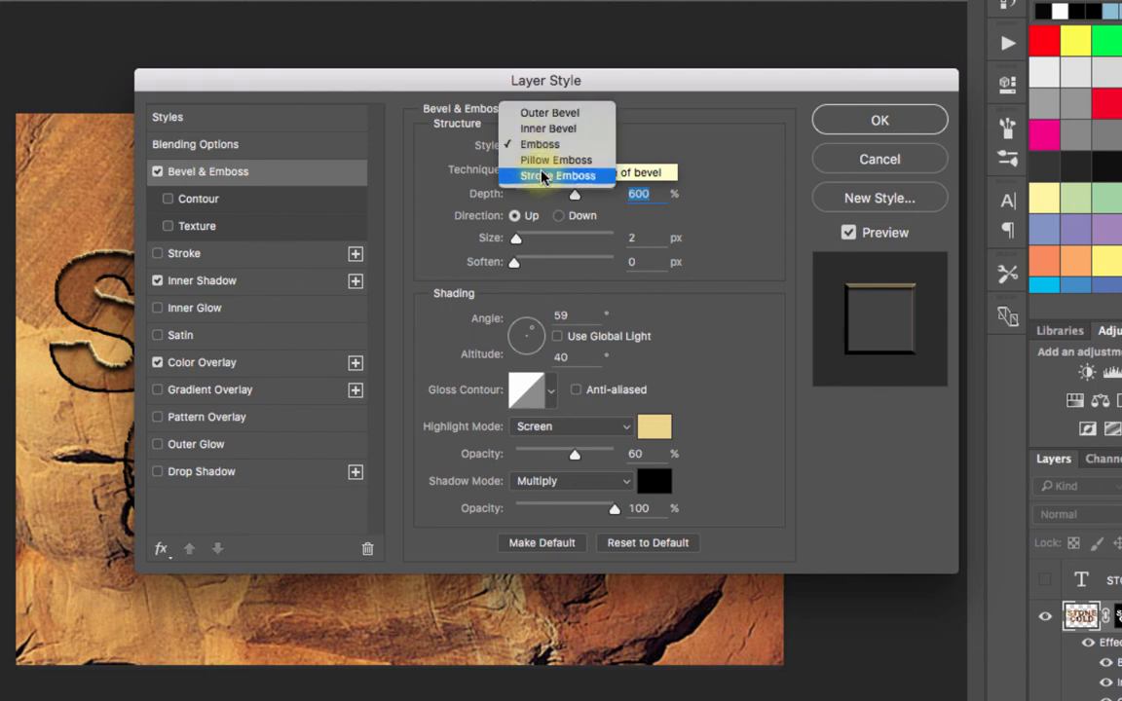
click(551, 175)
click(638, 193)
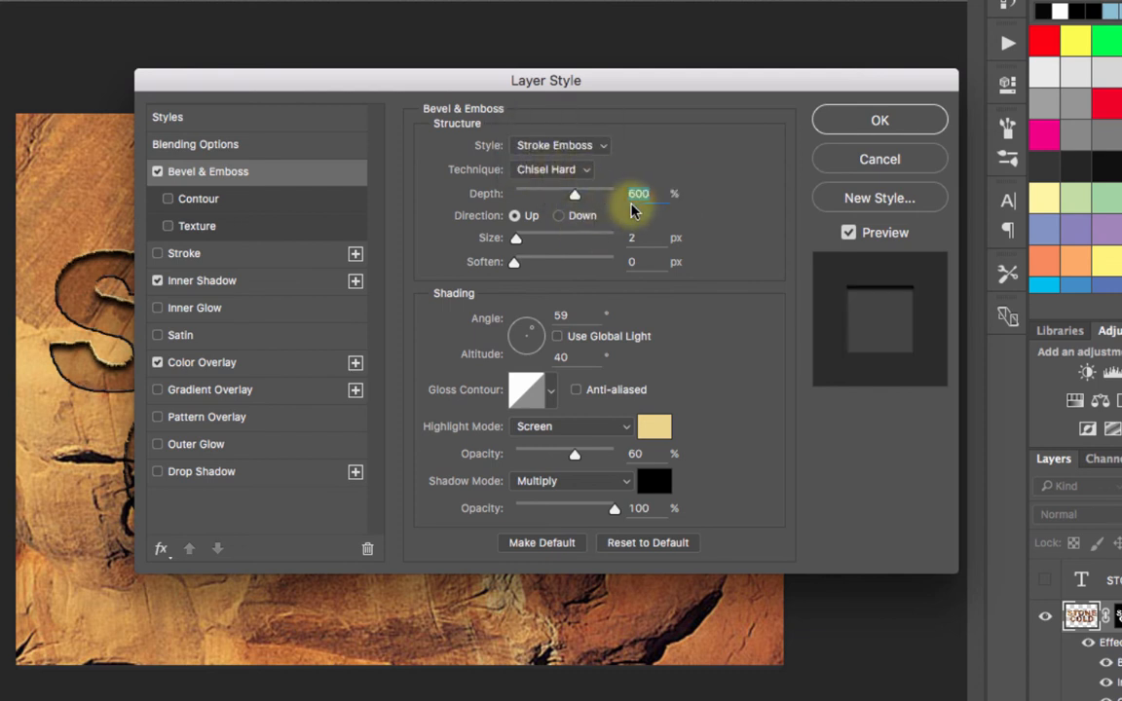
text(1000)
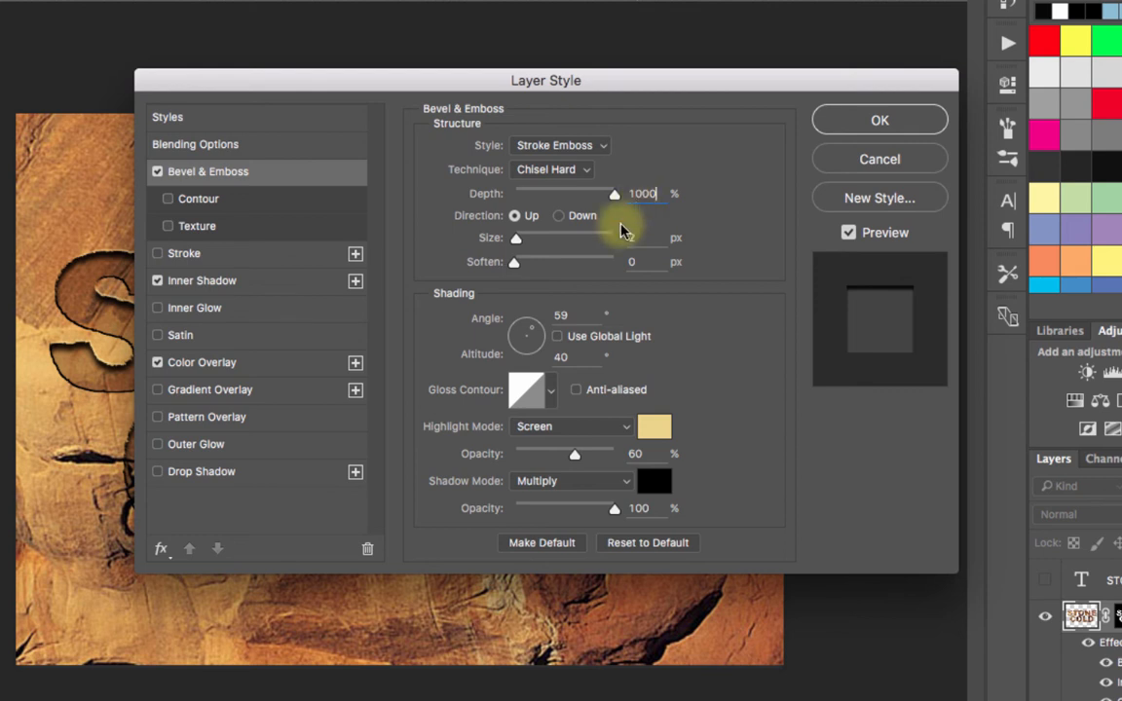
Set the Rock copy's Color Overlay to Multiply at 30% opacity, apply the styles and deselect the layer
click(241, 368)
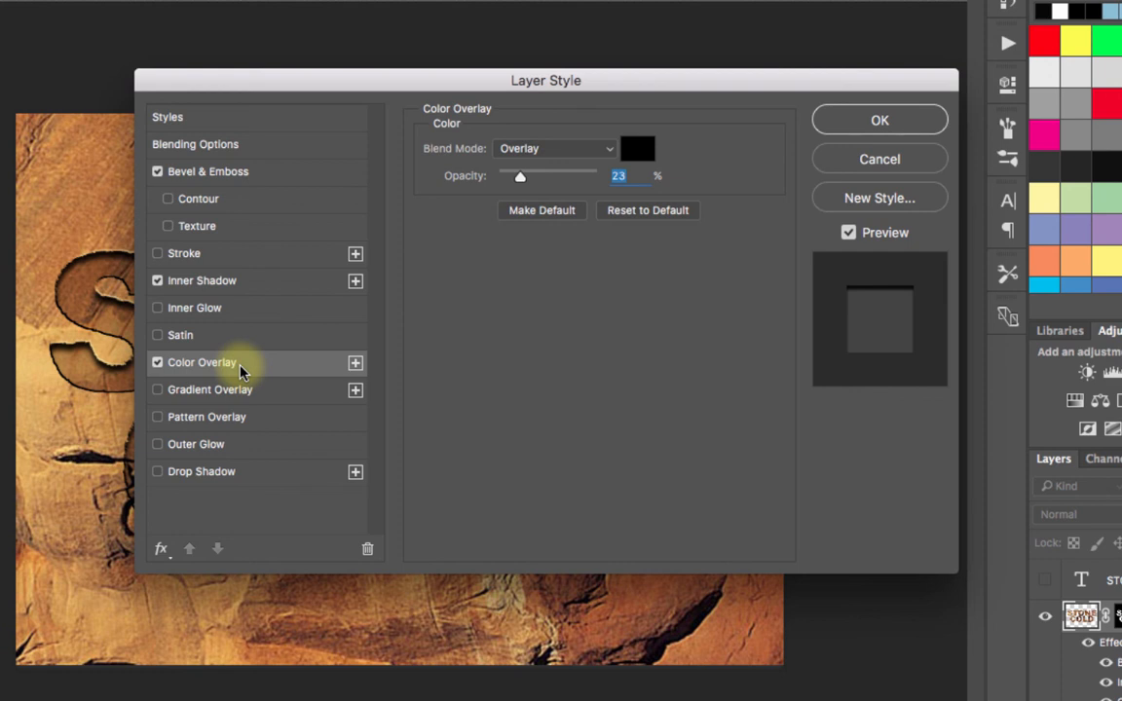
click(570, 149)
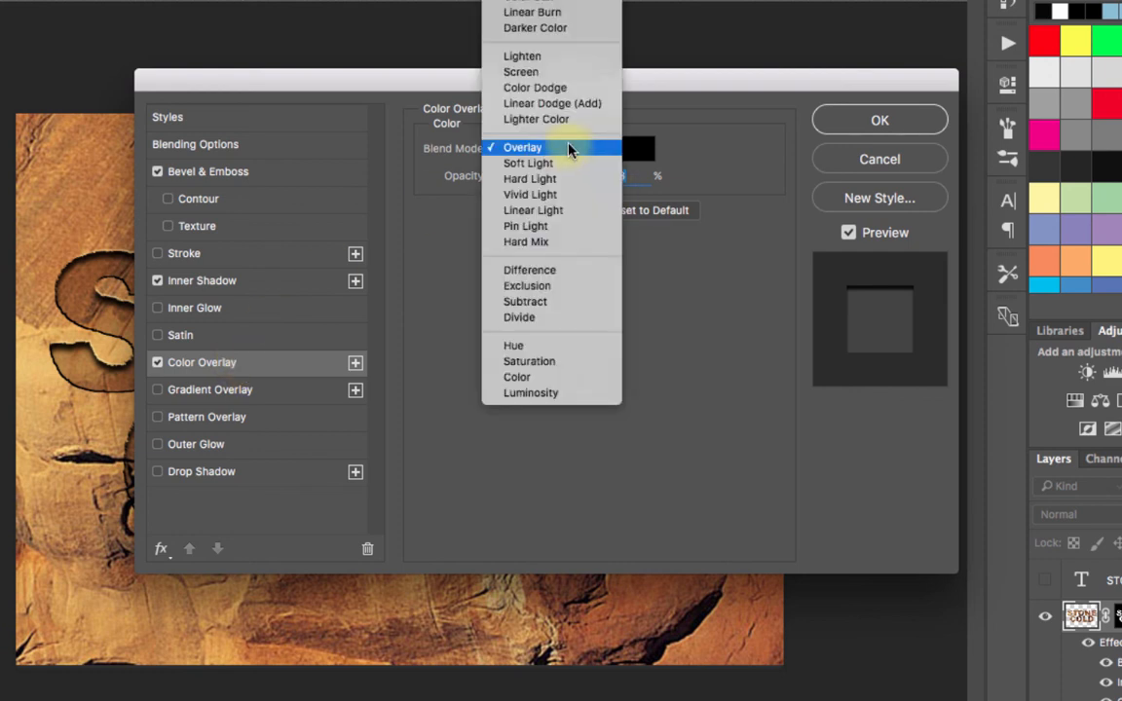
click(526, 0)
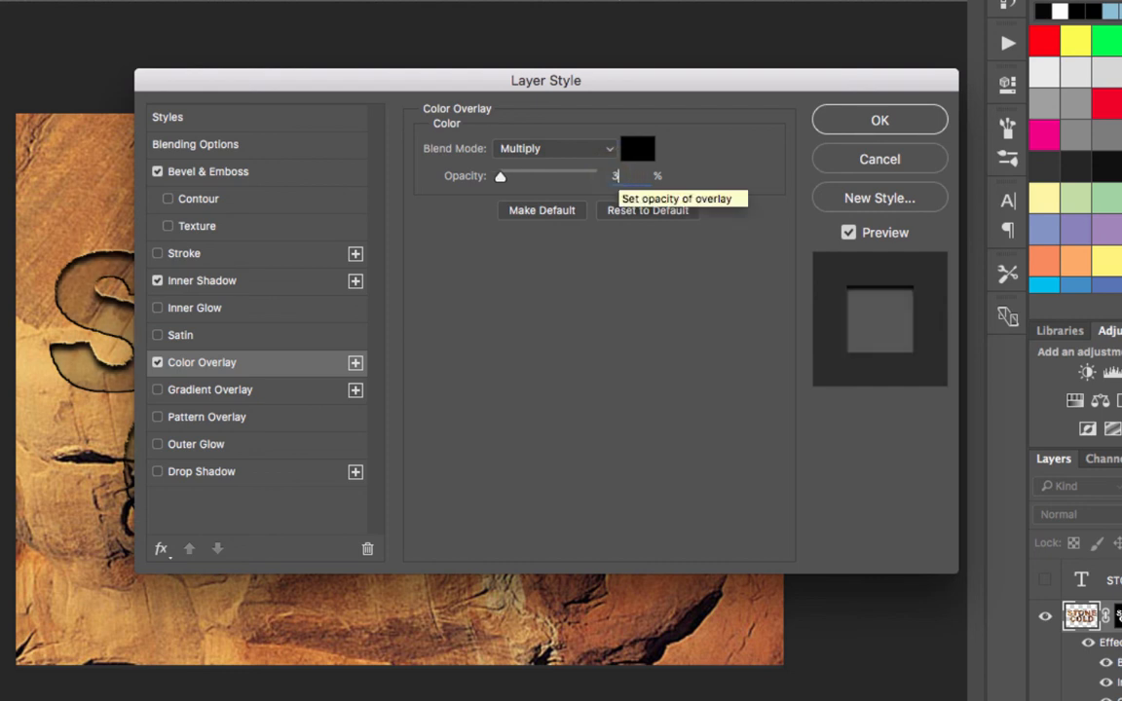
text(30)
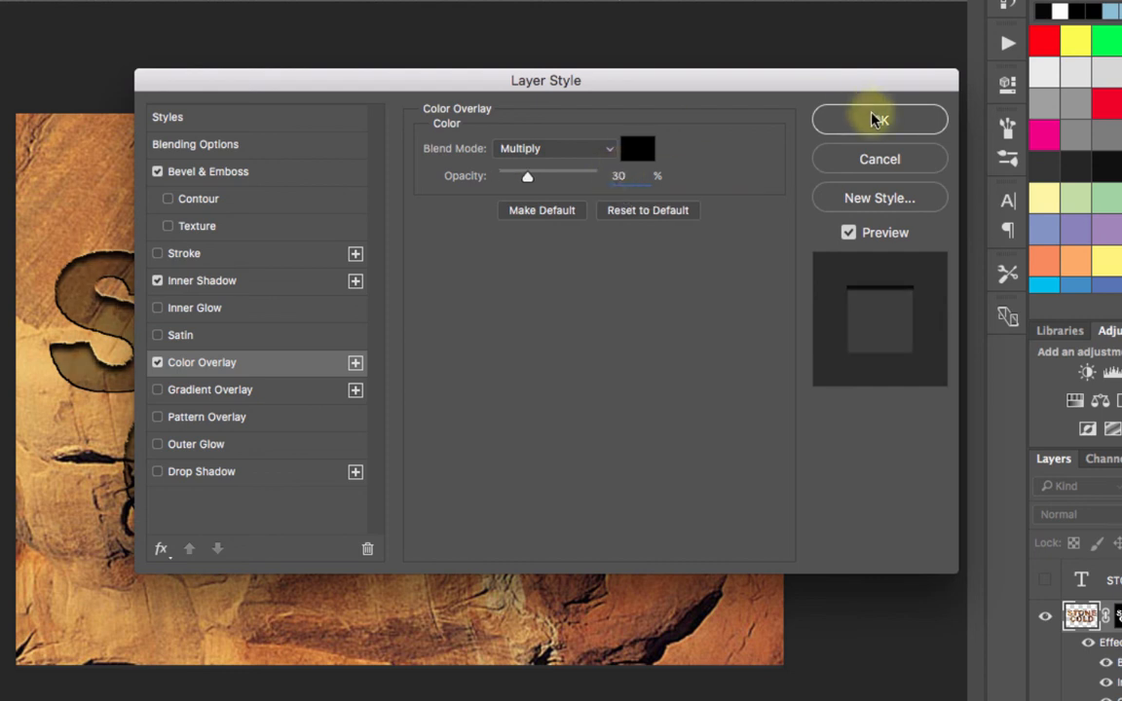
click(875, 117)
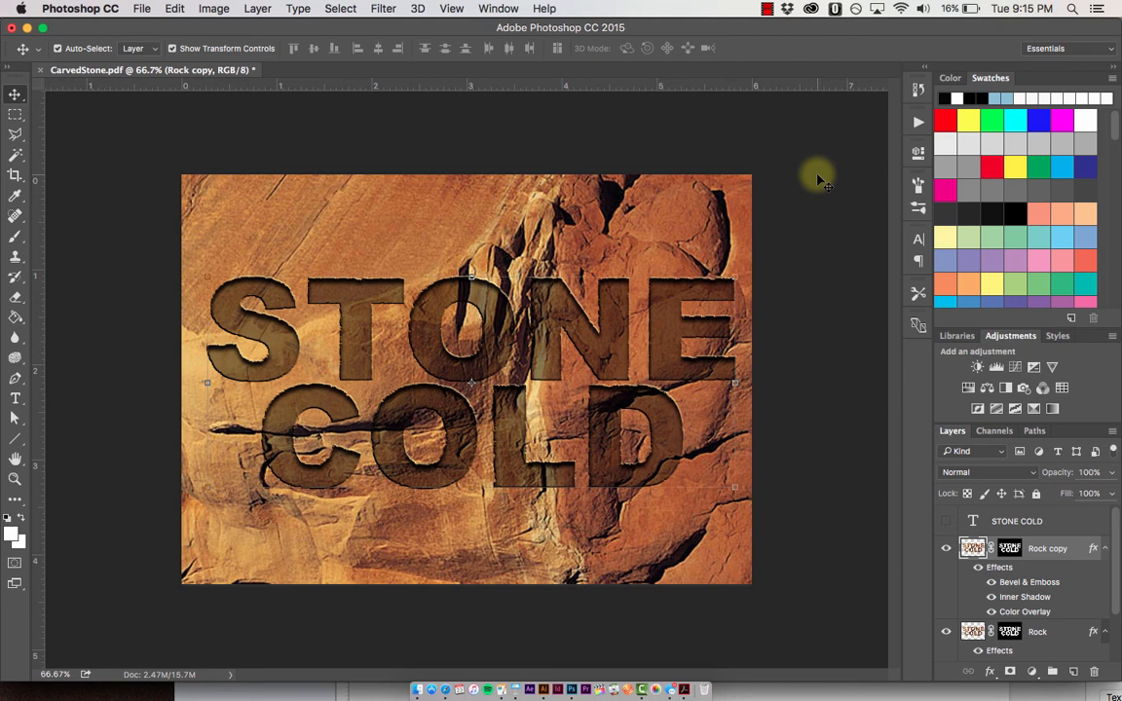
click(818, 179)
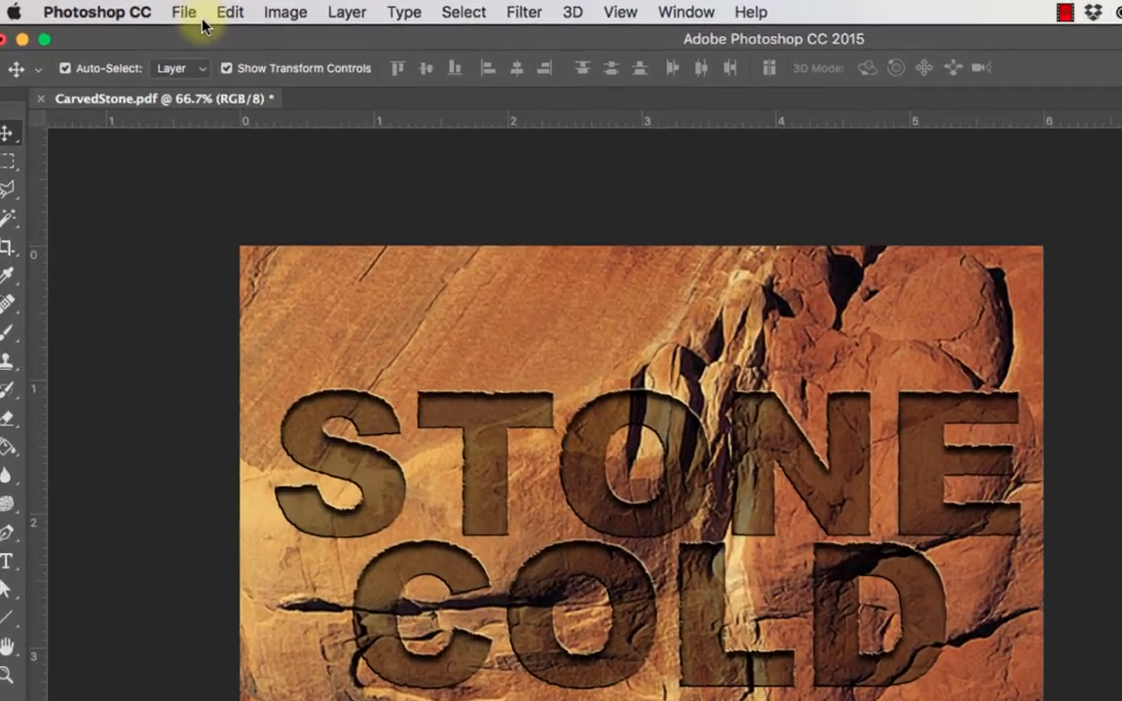
Save the artwork to the Desktop as the JPEG CarvedStone.jpg at maximum quality 12 with the Baseline ("Standard") format
click(142, 8)
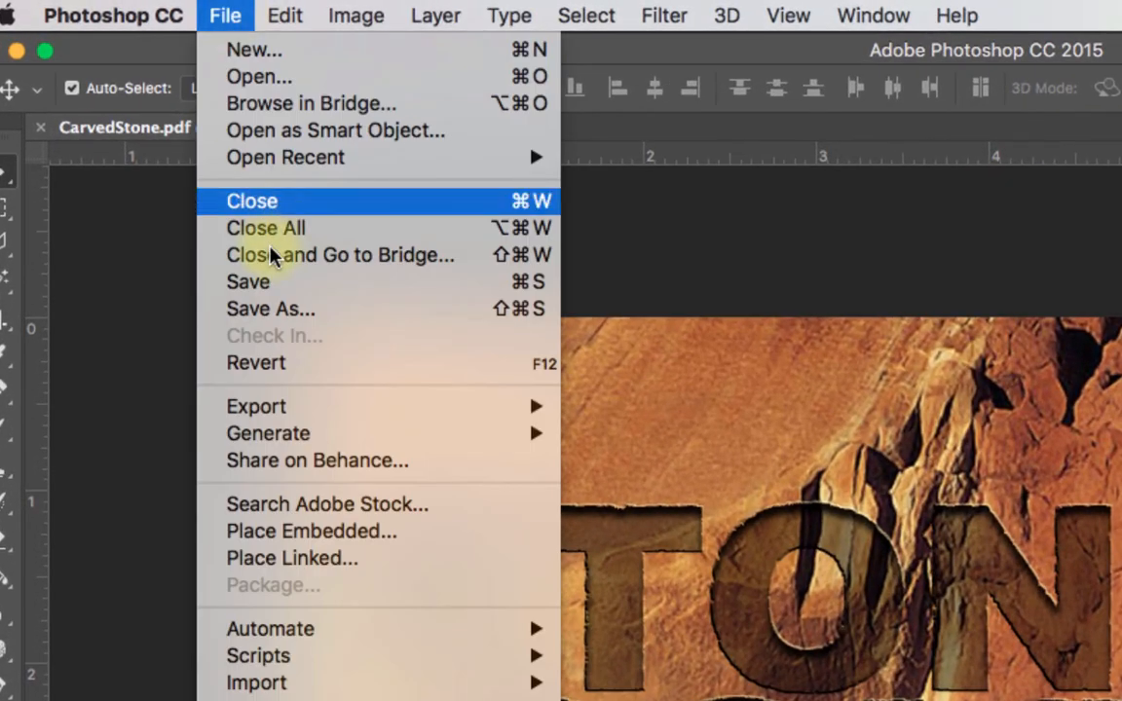
click(285, 305)
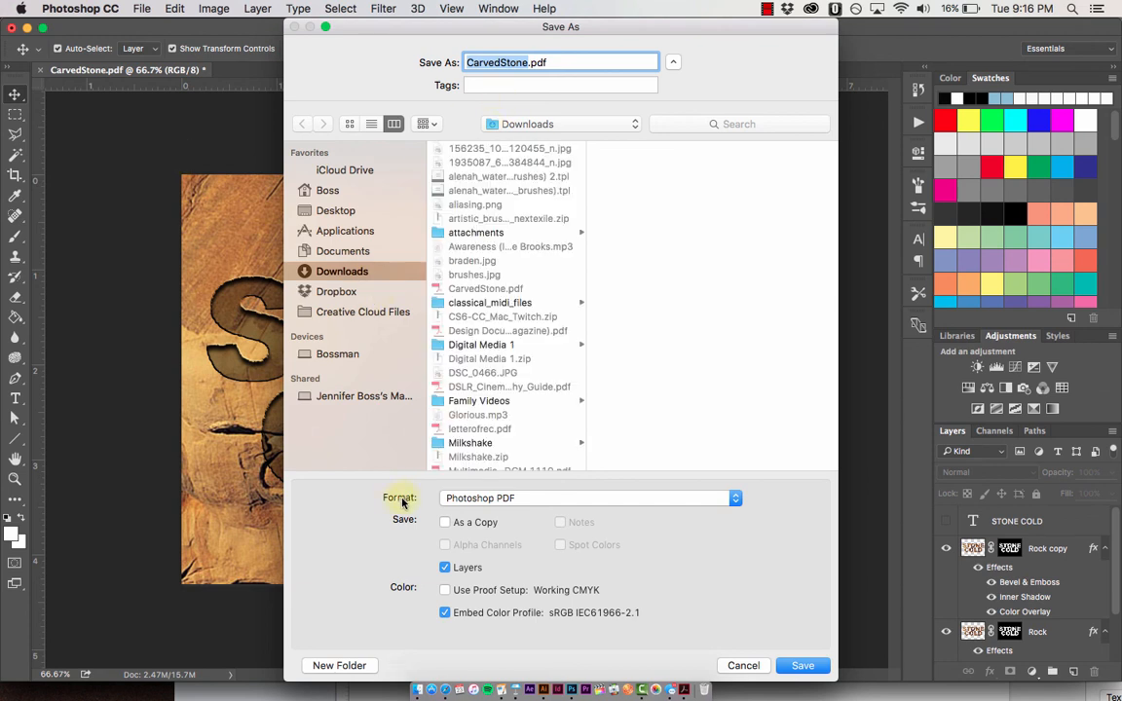
click(524, 499)
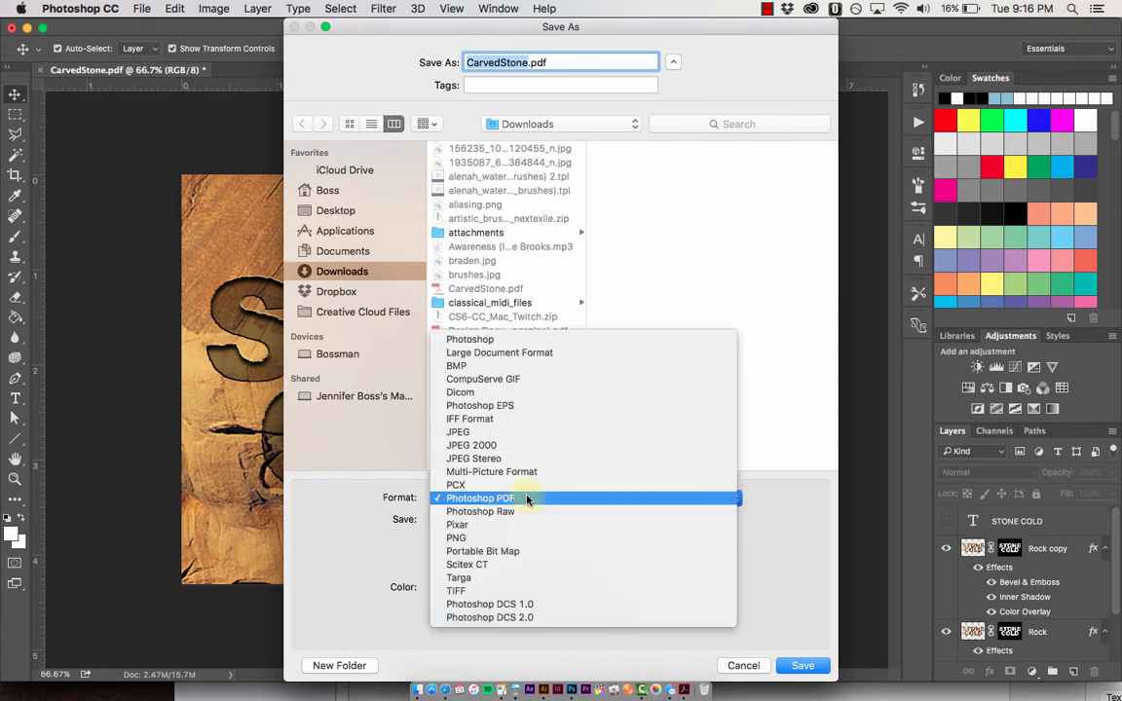
click(484, 431)
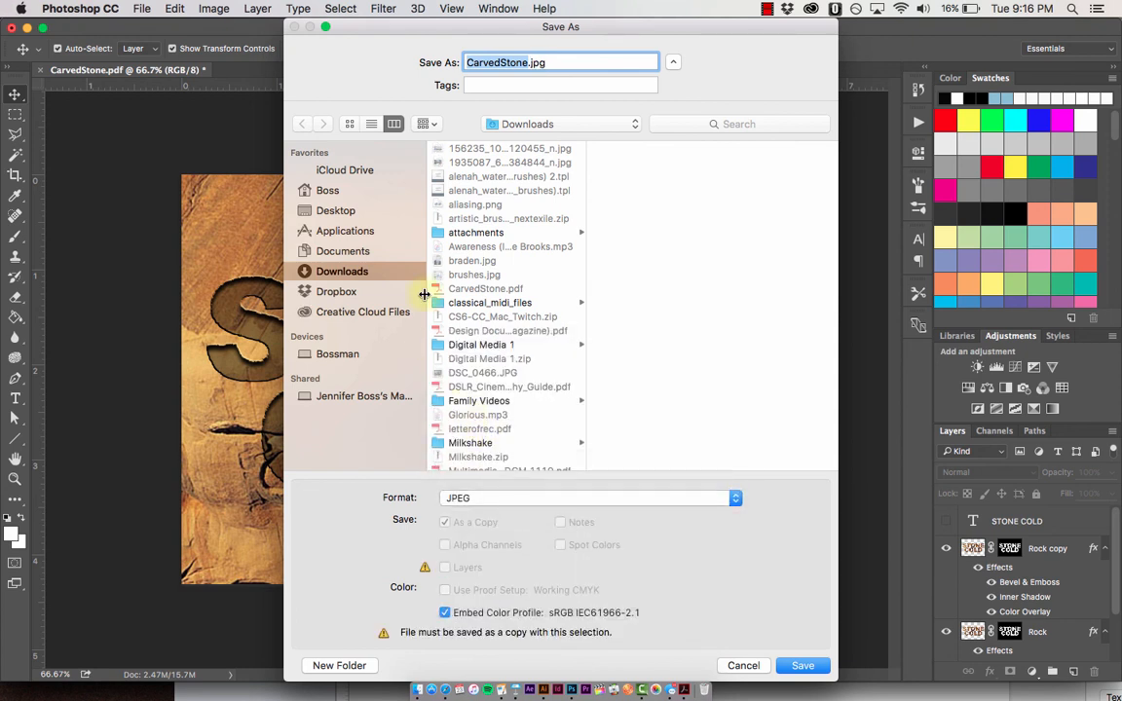
click(335, 210)
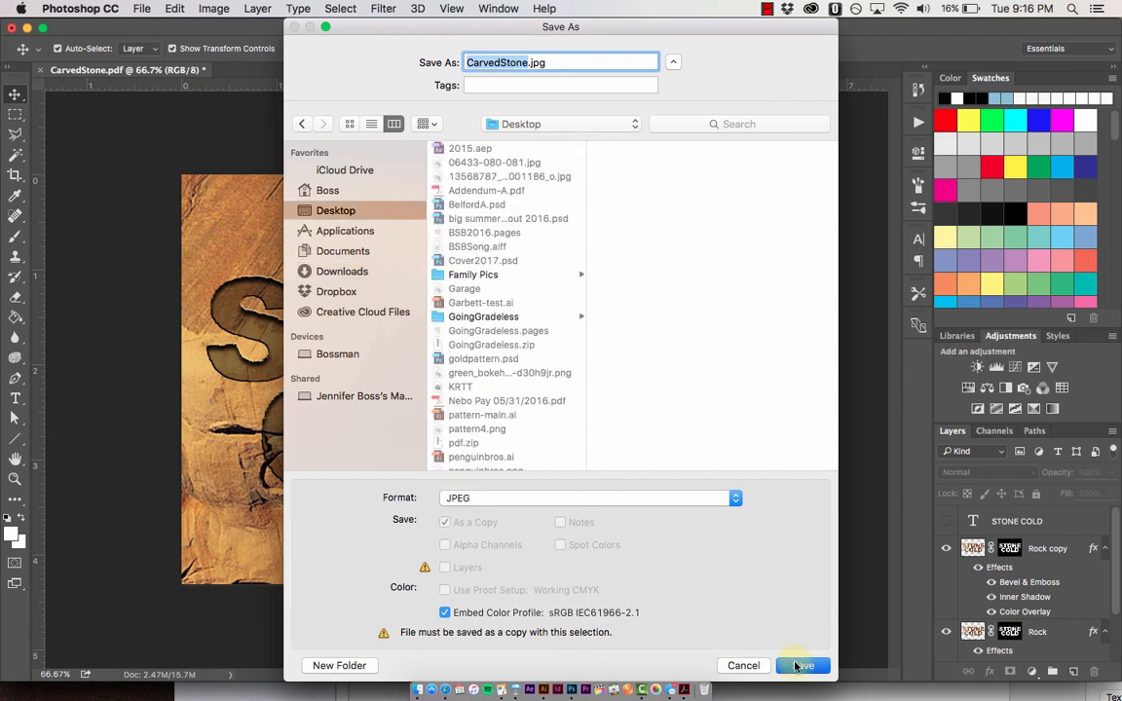
key(Return)
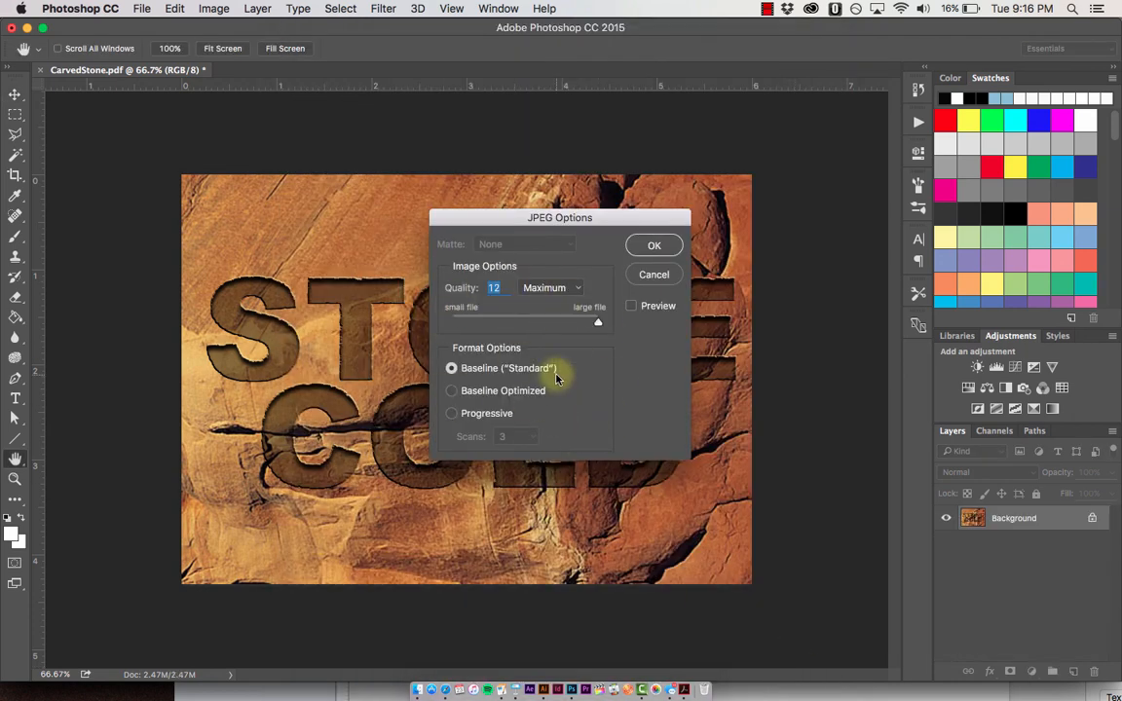
click(654, 247)
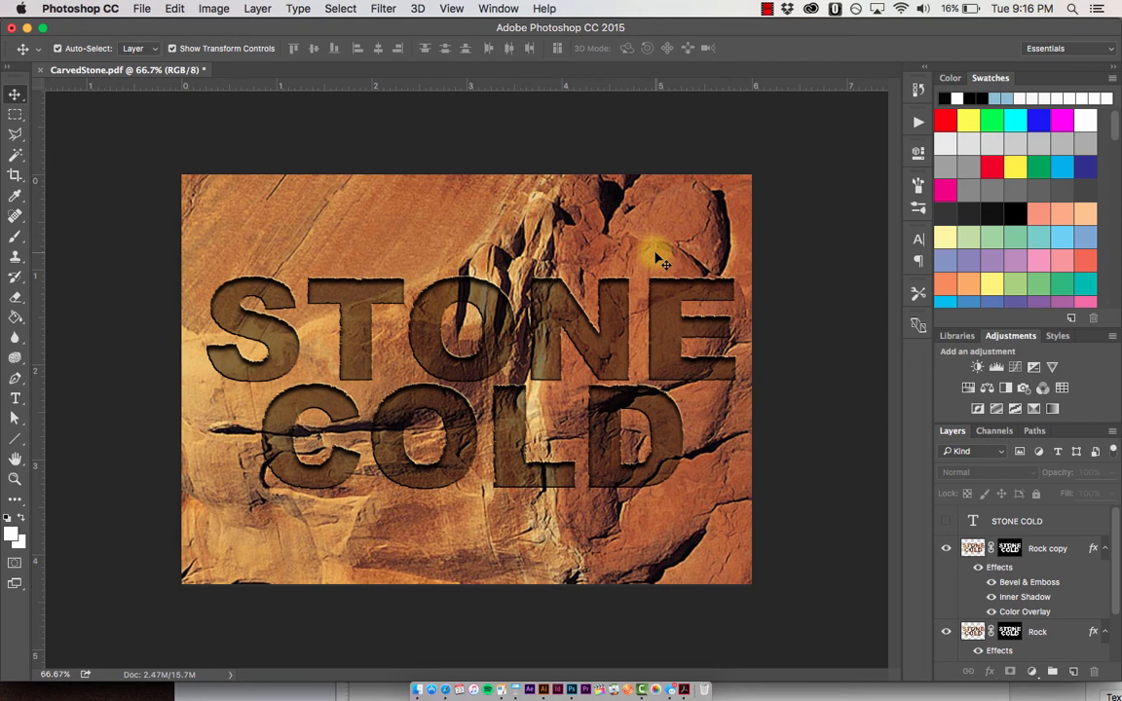